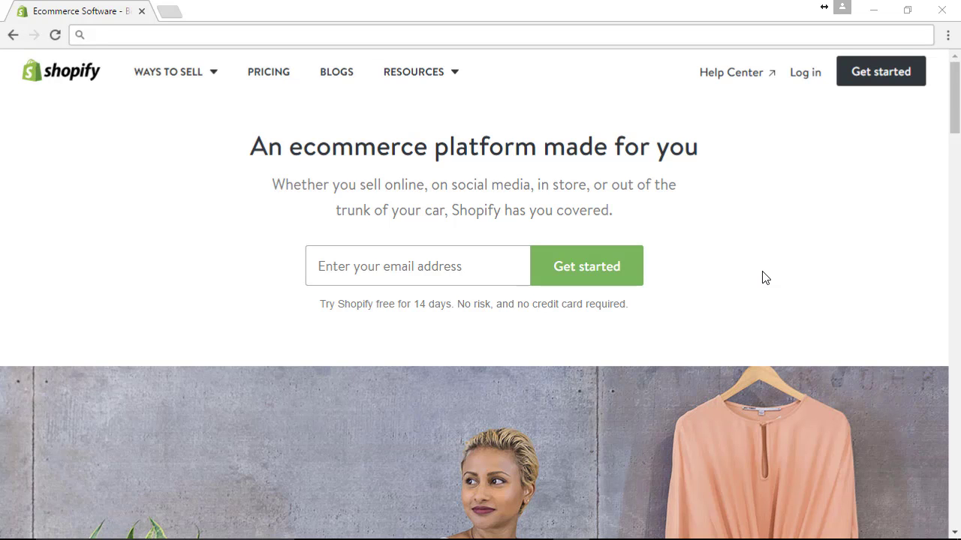
- Launch Liberty4 Consignment from the desktop and log in as Admin to reach the Accounts list
click(875, 12)
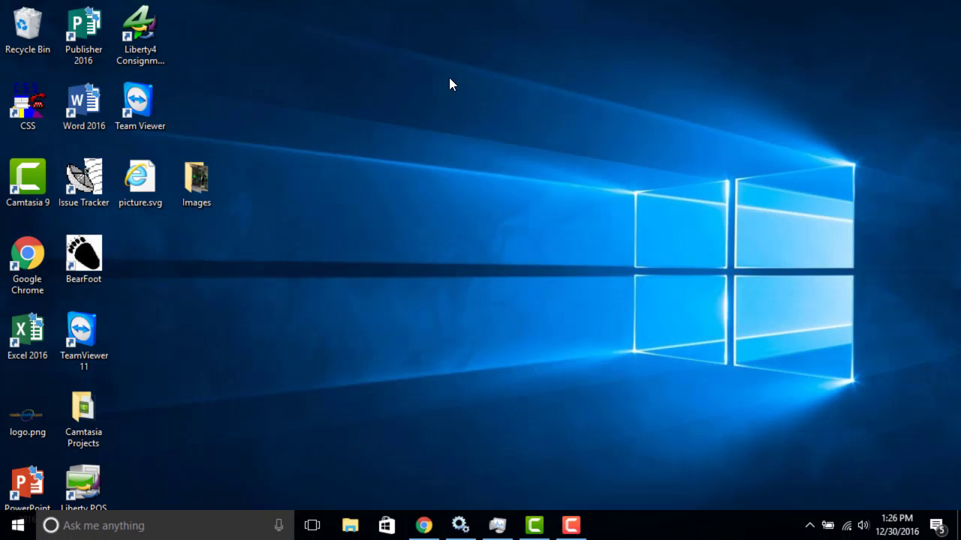
double_click(141, 35)
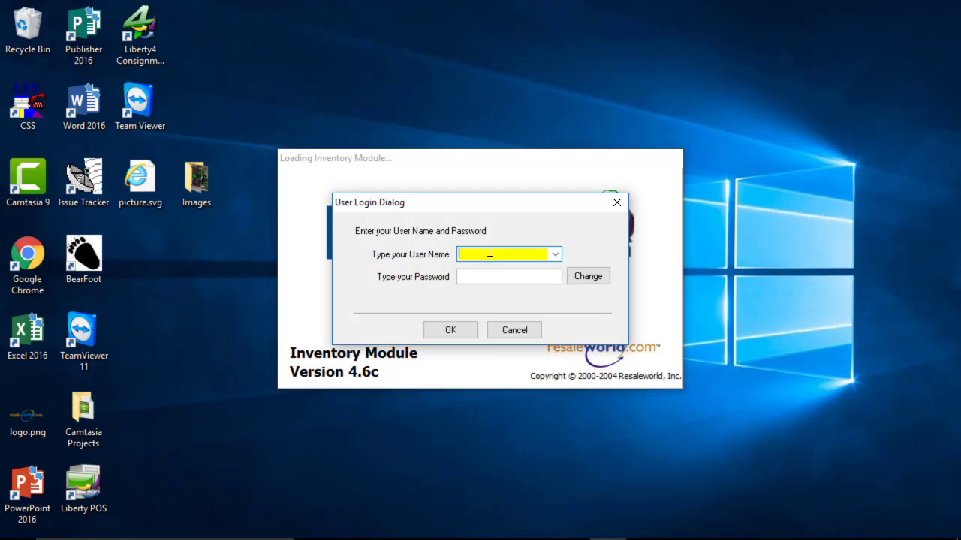
text(Admin)
key(Tab)
key(Return)
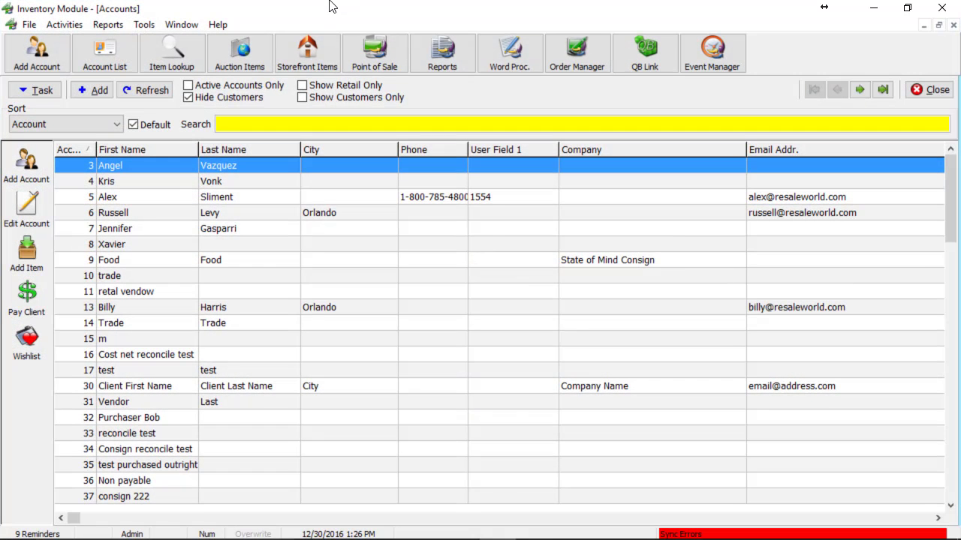
- Quick-add a client account with first name 'Shopify' and last name 'Account' and save it
click(64, 62)
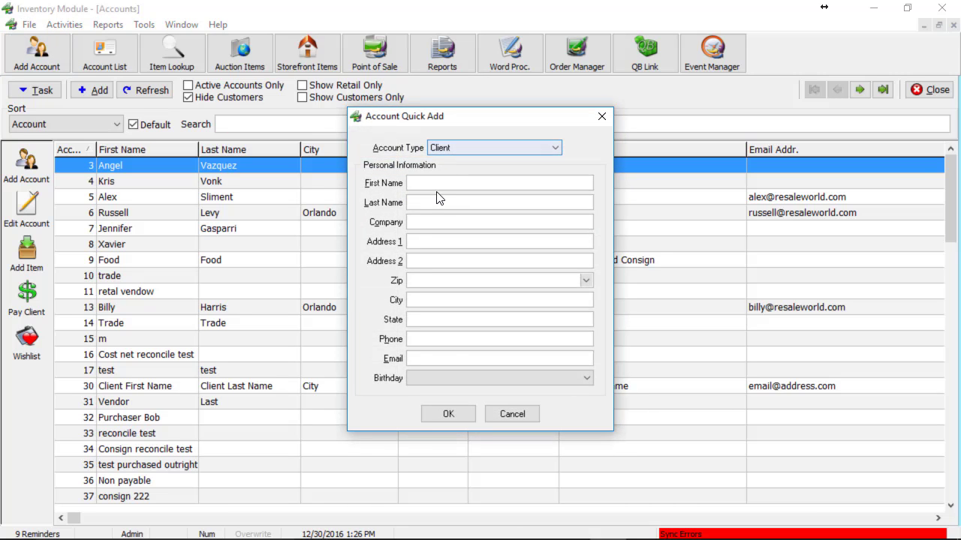
click(443, 182)
text(Sho)
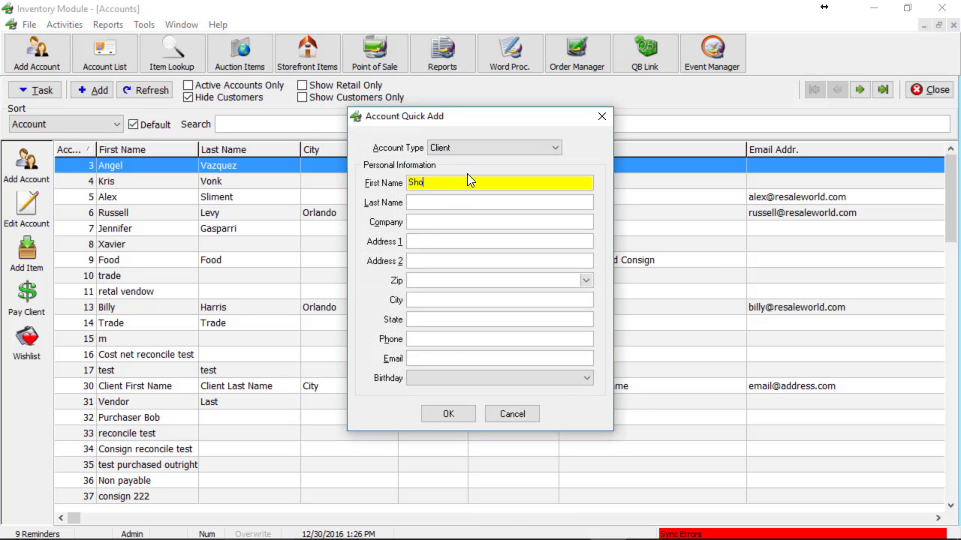
text(pify Test)
key(Tab)
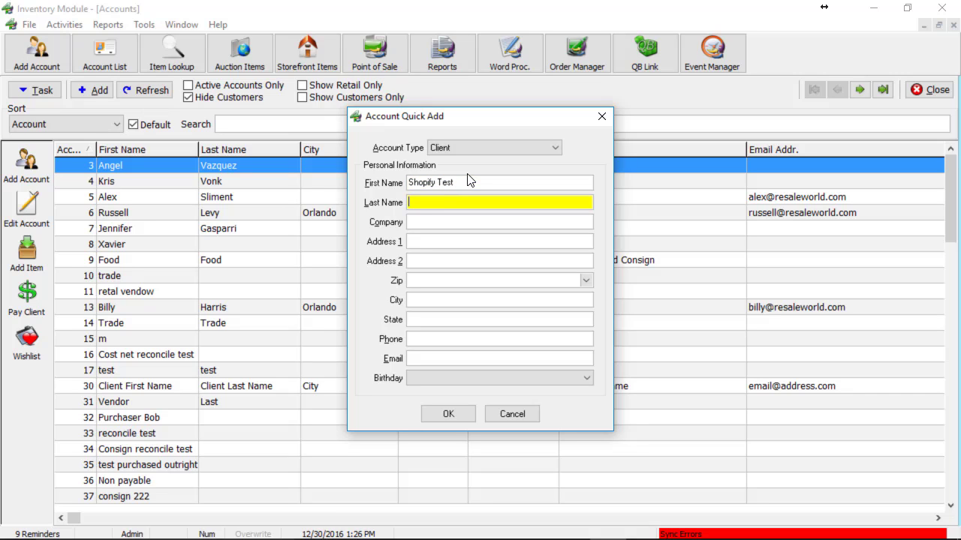
text(Account)
click(451, 241)
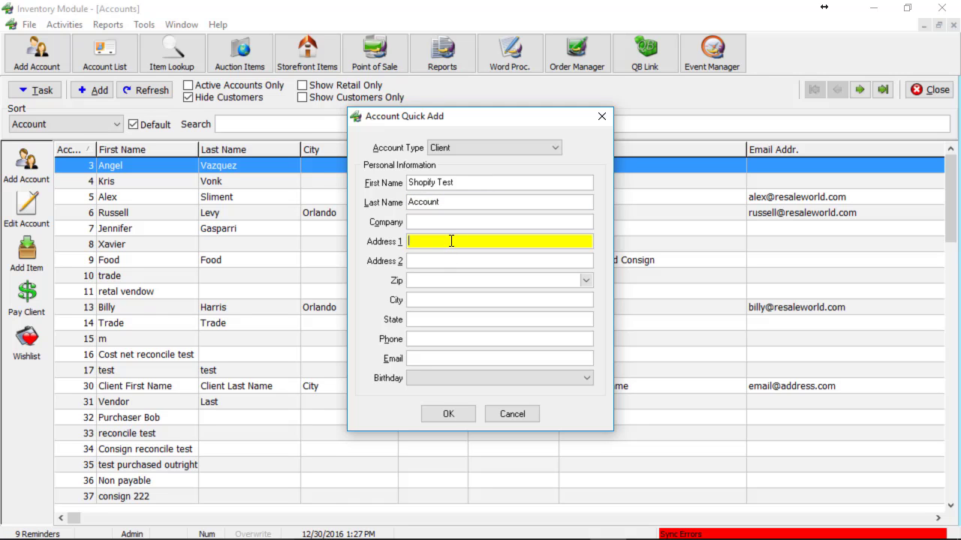
click(460, 417)
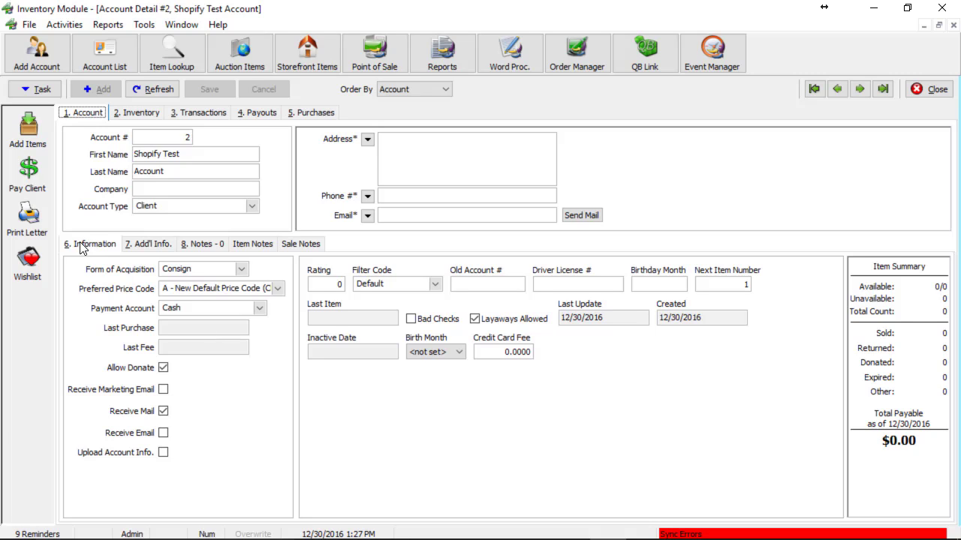
- Review the Add'l Info Default Website choices, leaving it set to None
click(149, 252)
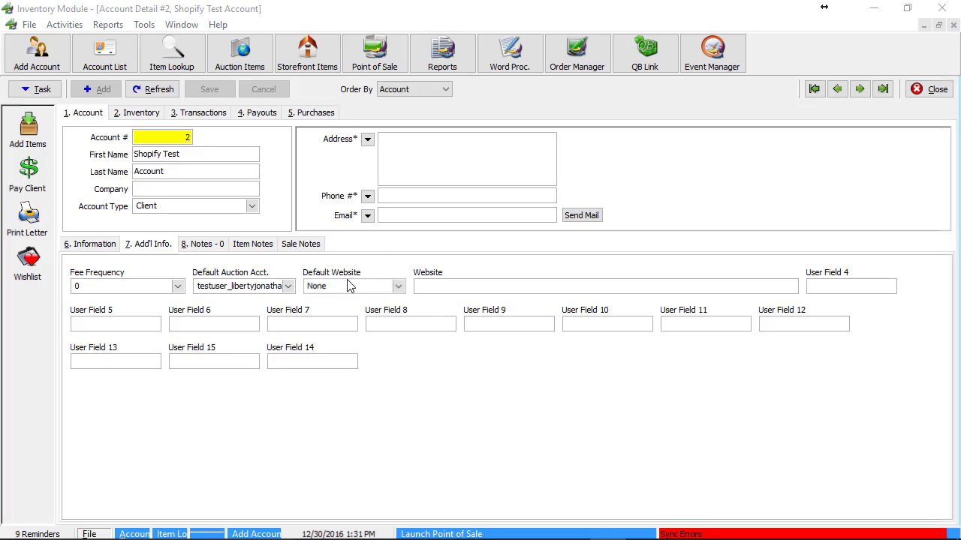
click(399, 289)
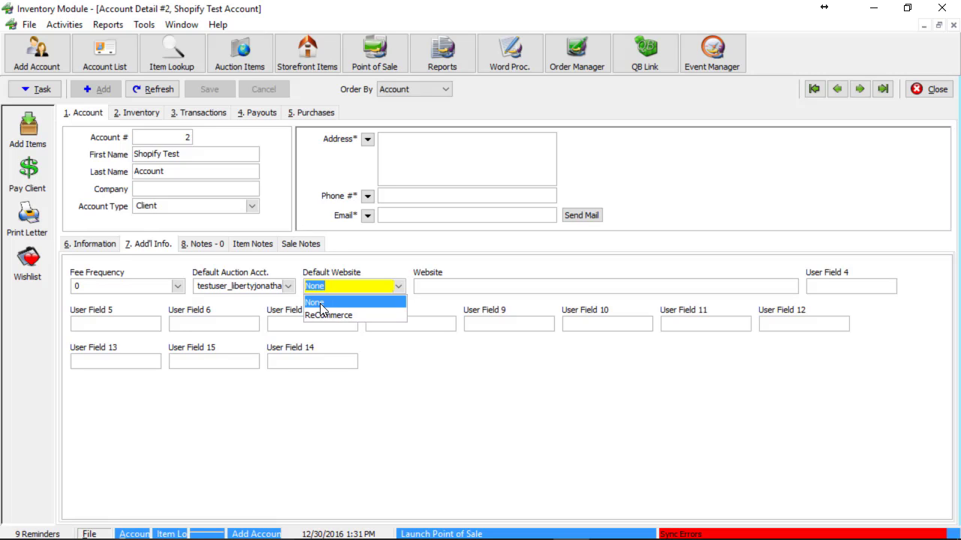
click(321, 305)
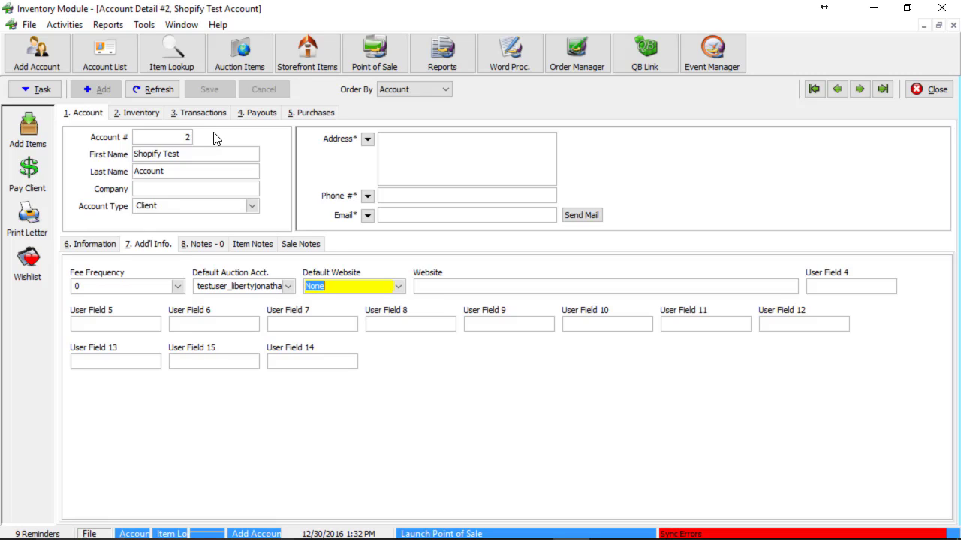
click(381, 288)
- Open Tools > Category Editor and expand Women's Apparel to view its attributes
click(141, 27)
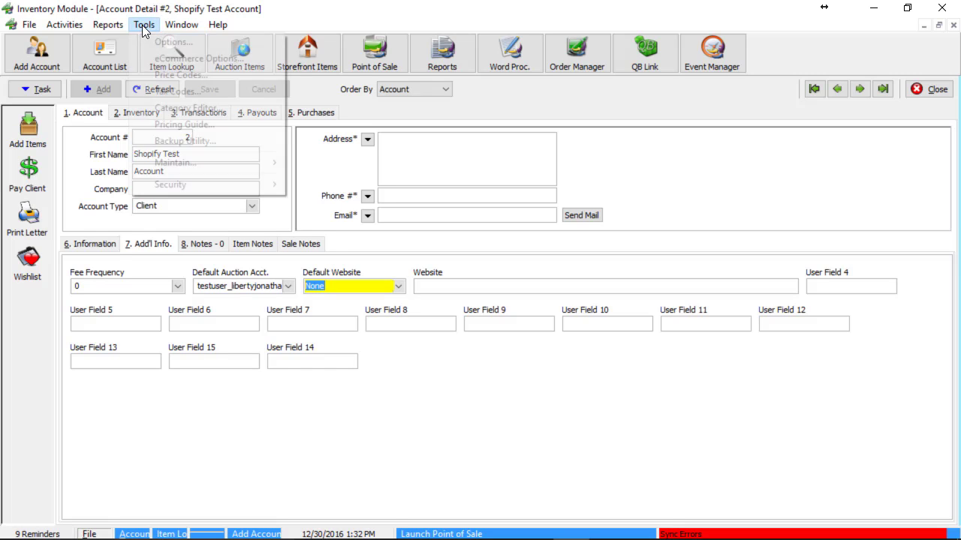
click(189, 112)
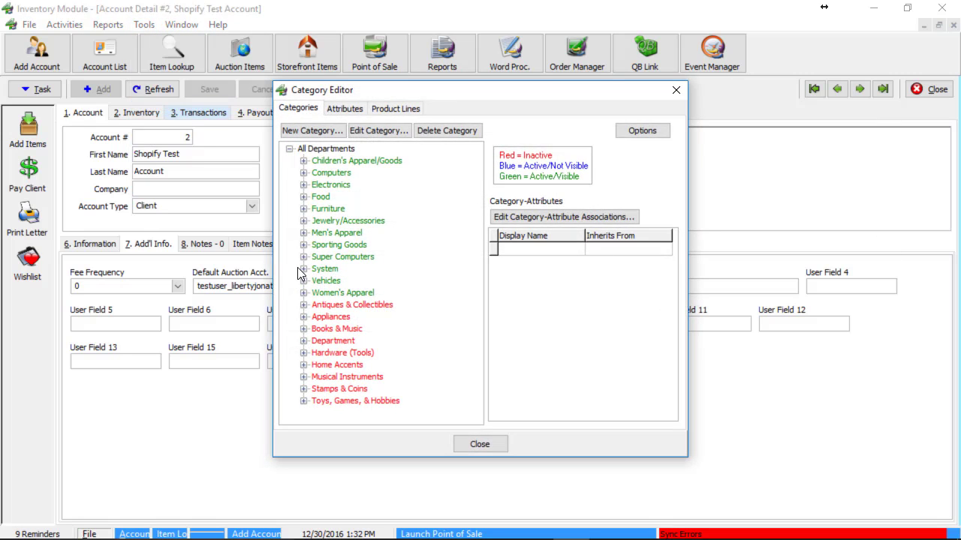
click(315, 294)
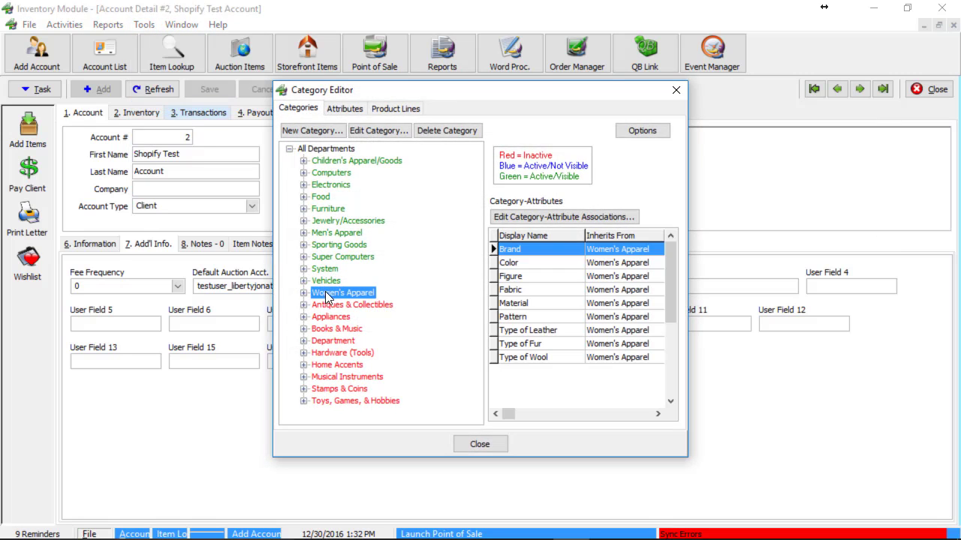
click(303, 293)
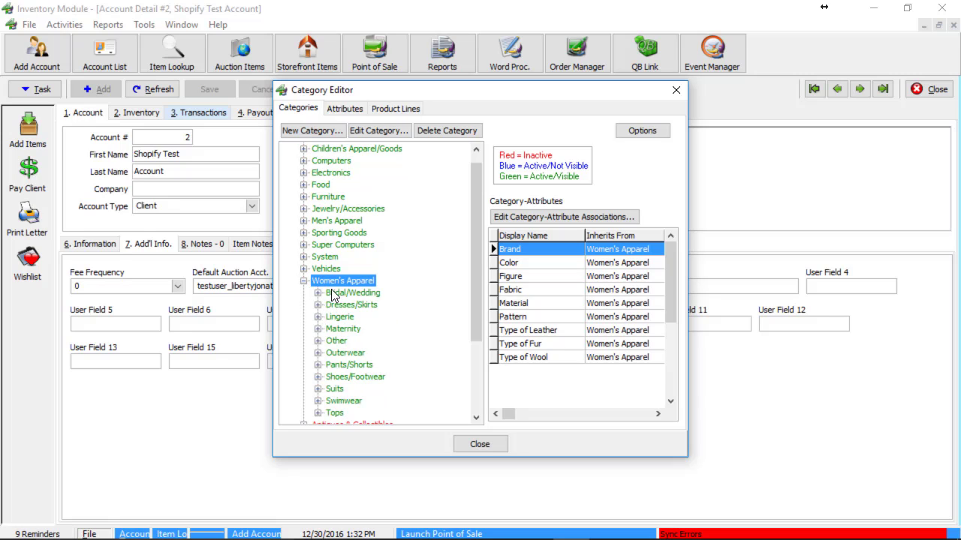
- Compare the Maternity Dress, Overalls and Jumper attributes against Women's Apparel
click(318, 330)
click(350, 331)
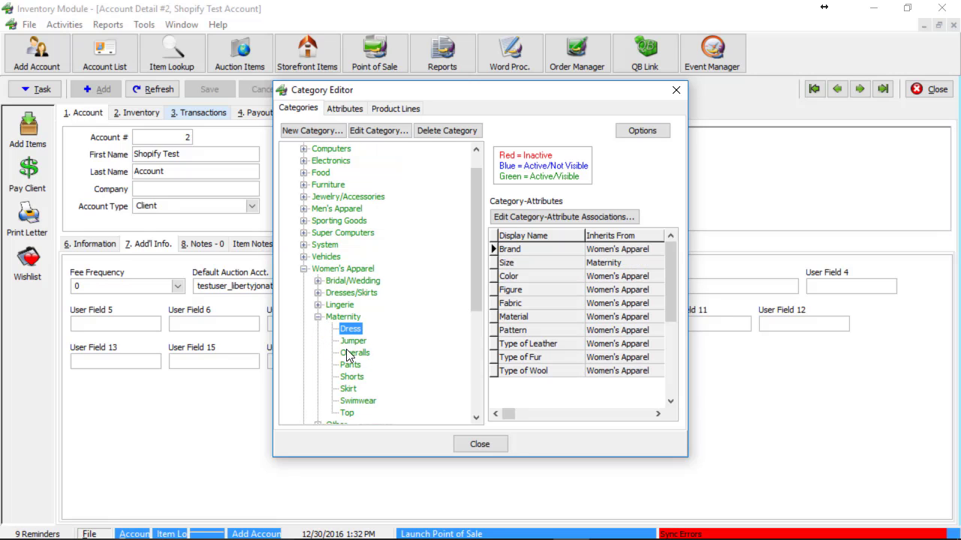
click(354, 352)
click(353, 341)
click(348, 330)
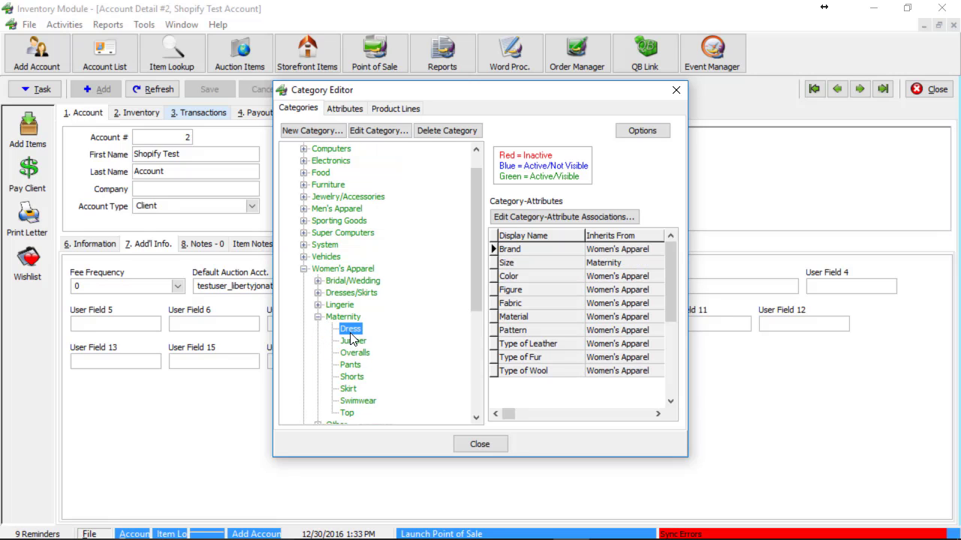
click(340, 270)
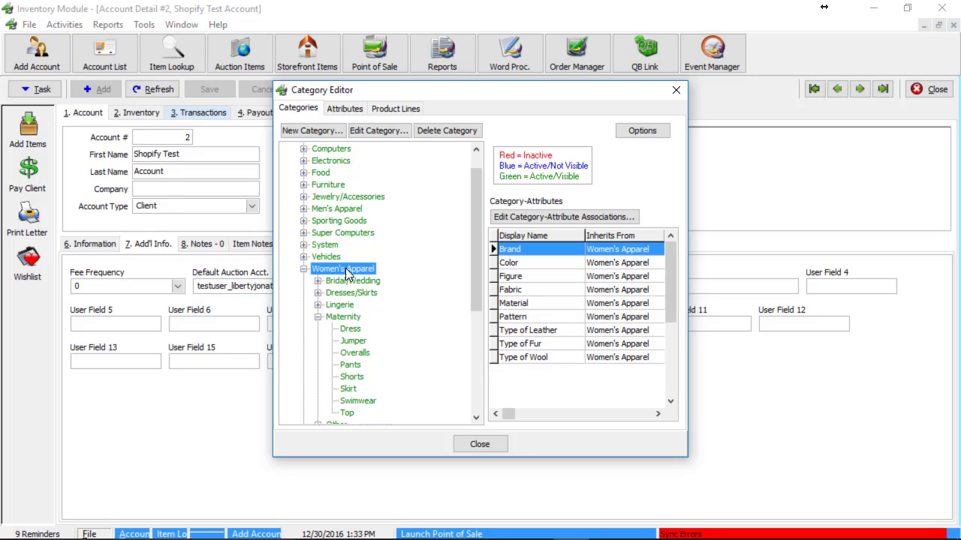
- Check Maternity's inherited attributes such as Size, then collapse the Maternity subcategory
click(343, 319)
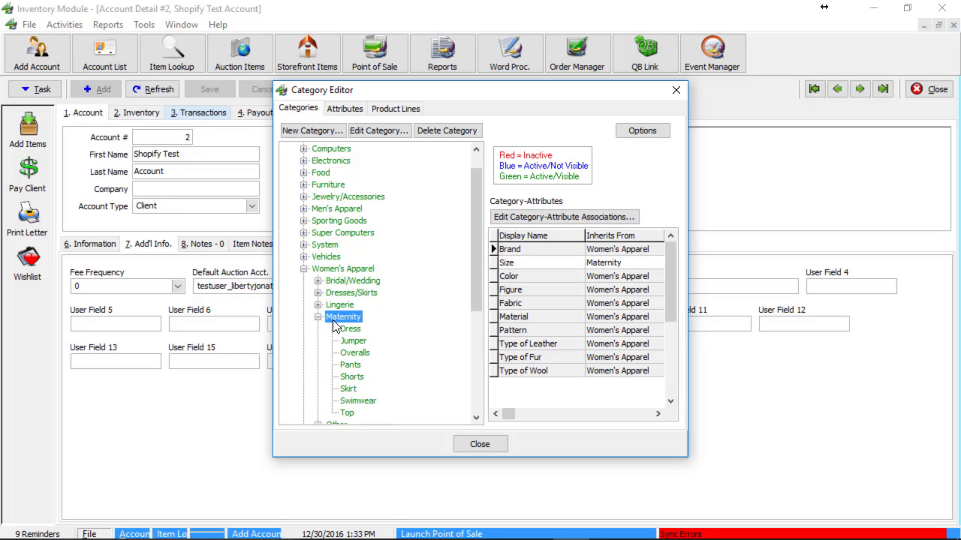
click(355, 353)
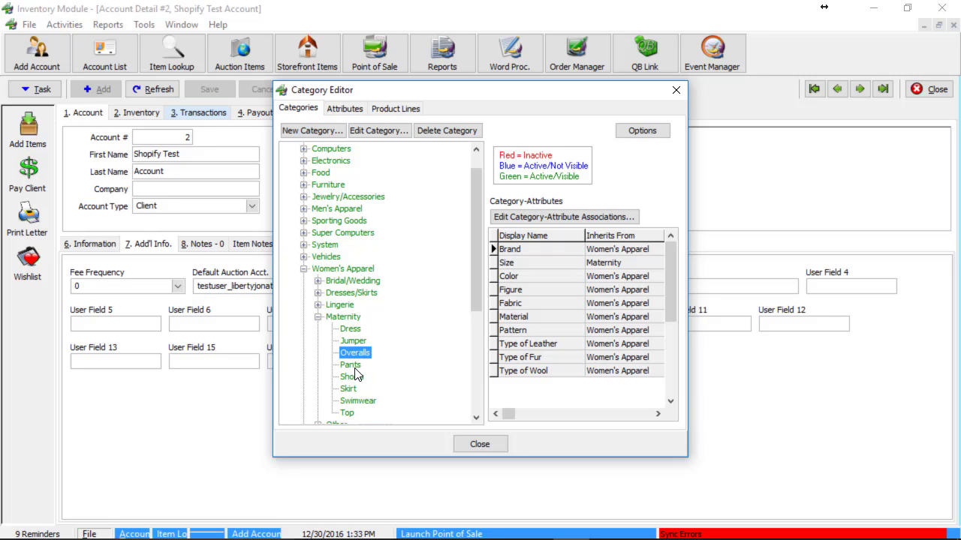
click(336, 318)
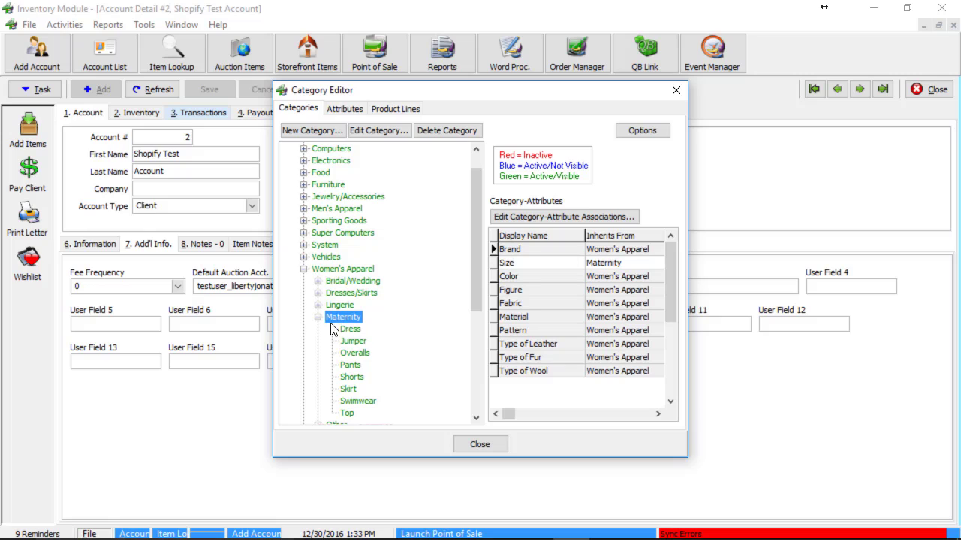
click(318, 319)
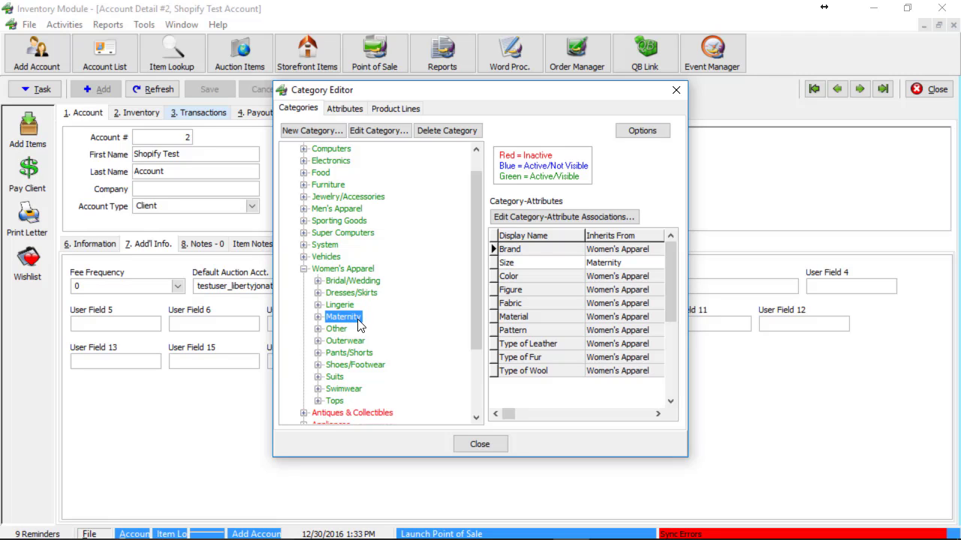
double_click(344, 319)
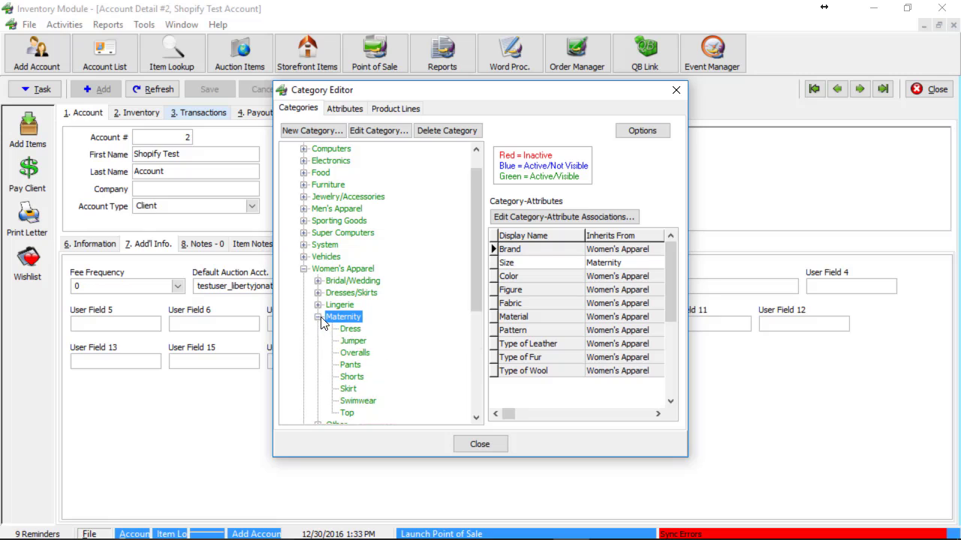
double_click(346, 320)
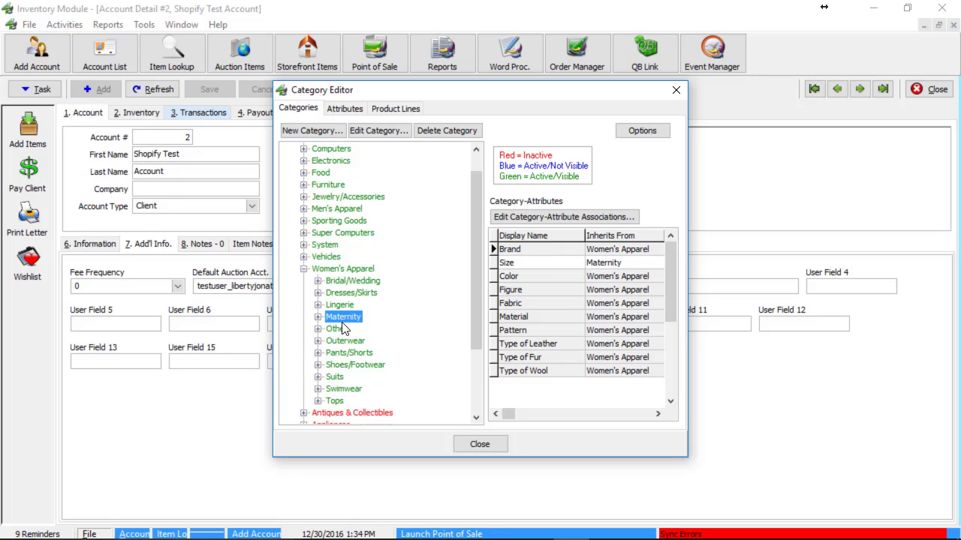
- Collapse Women's Apparel to see every top-level department under All Departments, then re-expand it
click(304, 268)
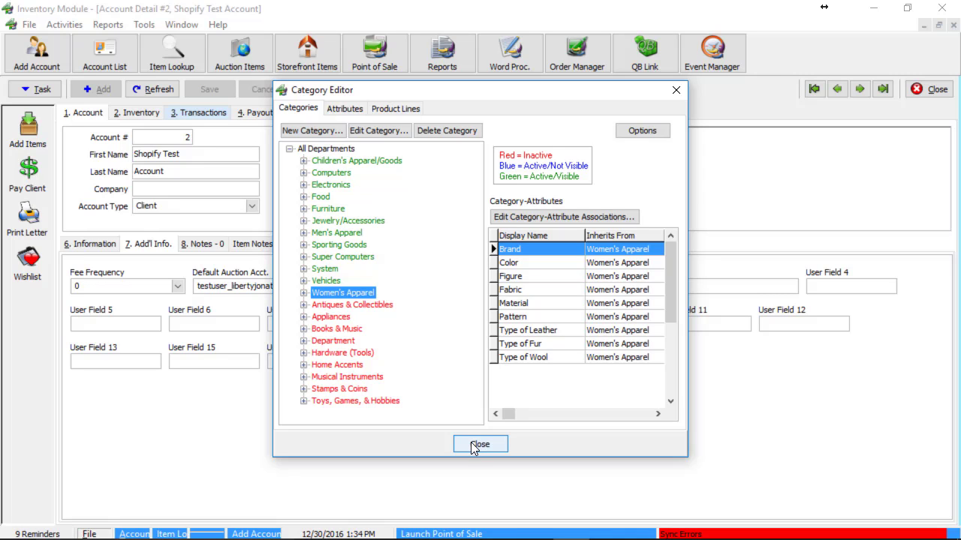
click(304, 294)
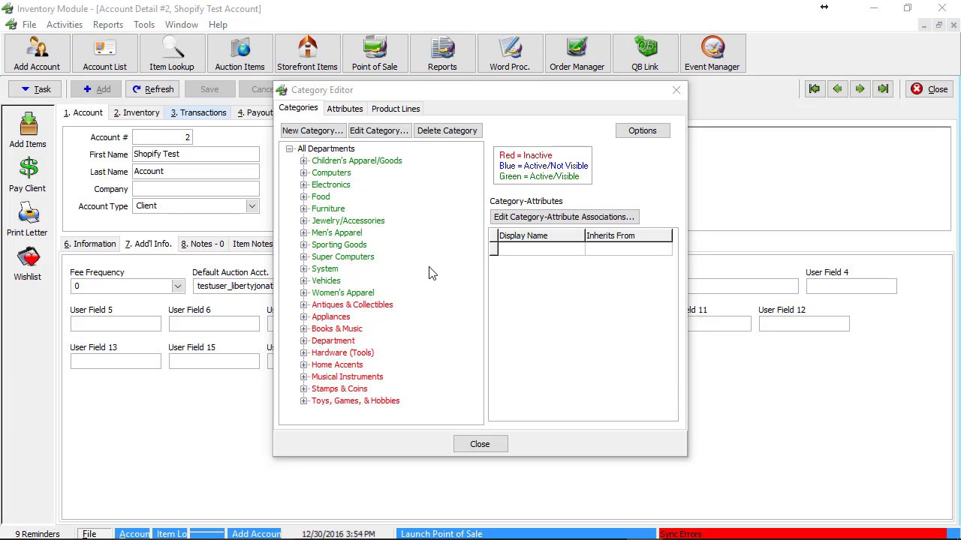
- Expand Furniture and compare the Bedroom, Accessories and Dining Room attributes
click(304, 209)
click(340, 233)
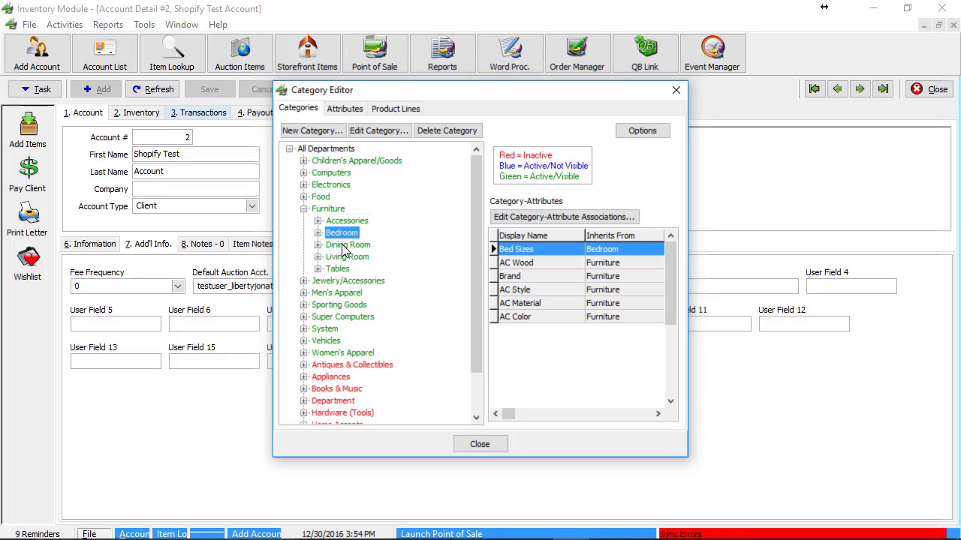
click(344, 222)
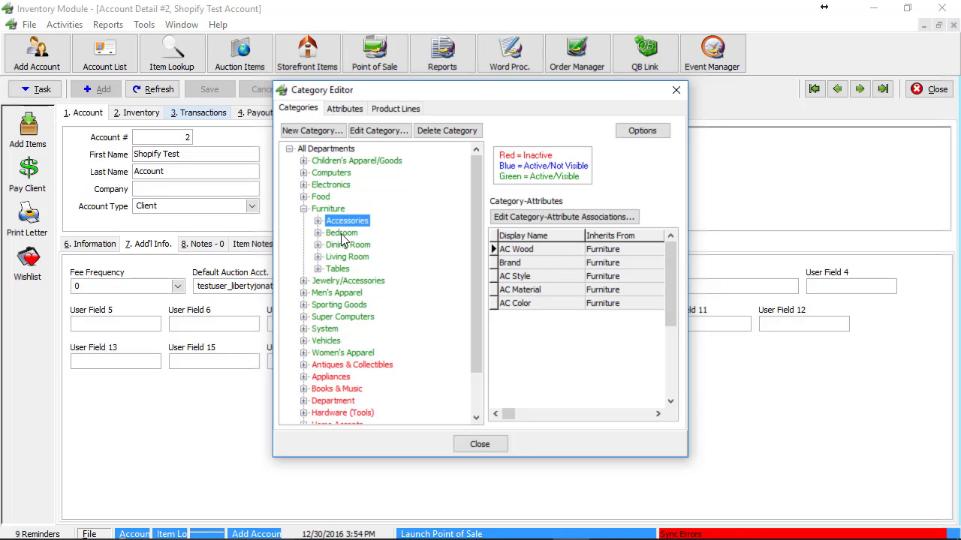
click(343, 243)
click(346, 233)
click(344, 224)
- Expand Men's Apparel and show the Pants/Shorts attributes, including Inseam and Waist Size
scroll(319, 299, down, 1)
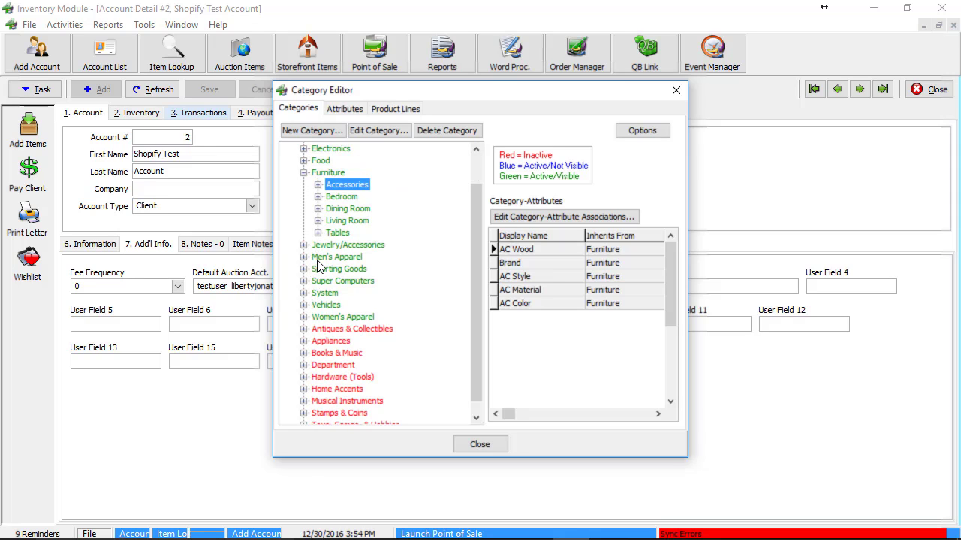
click(304, 257)
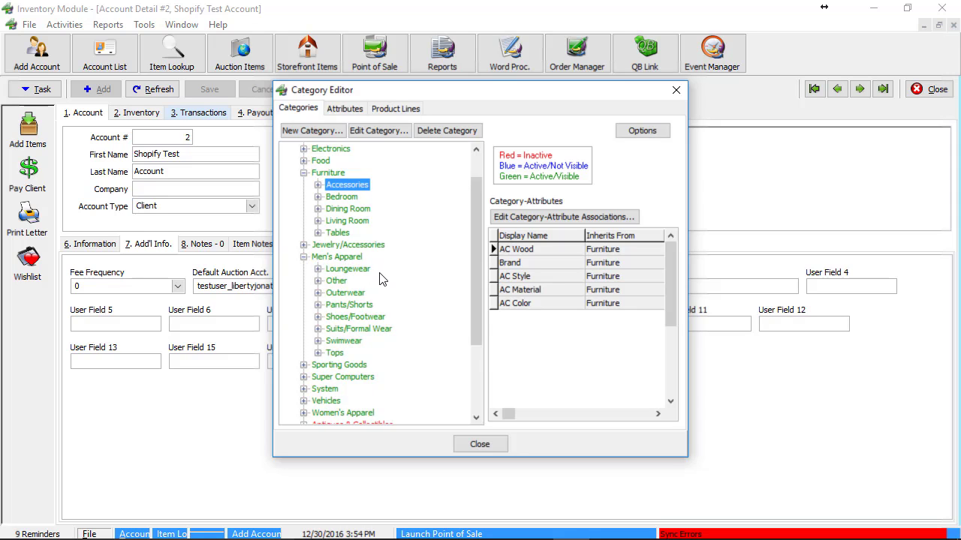
click(349, 305)
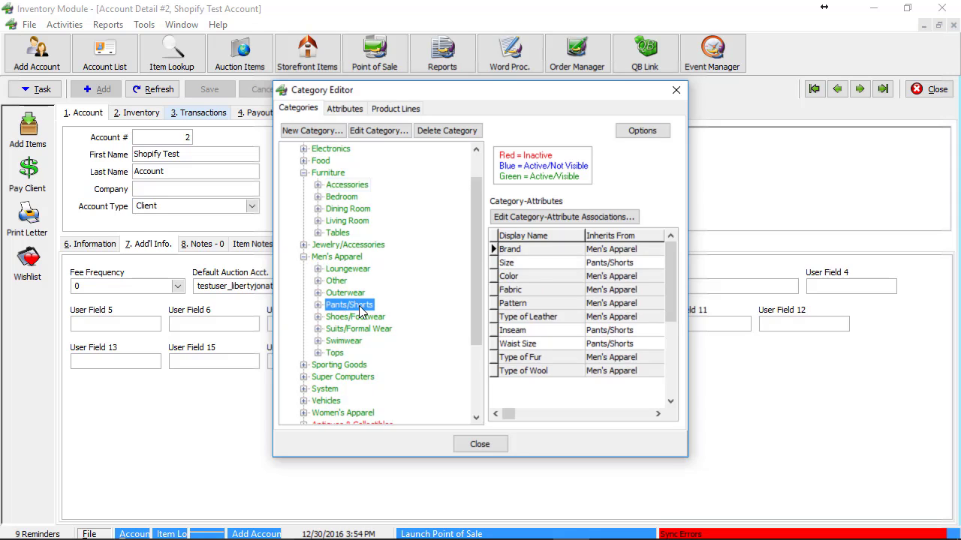
right_click(362, 305)
click(349, 307)
- Rename Pants/Shorts to 'Pants', check its subcategories, then close the Category Editor
right_click(356, 313)
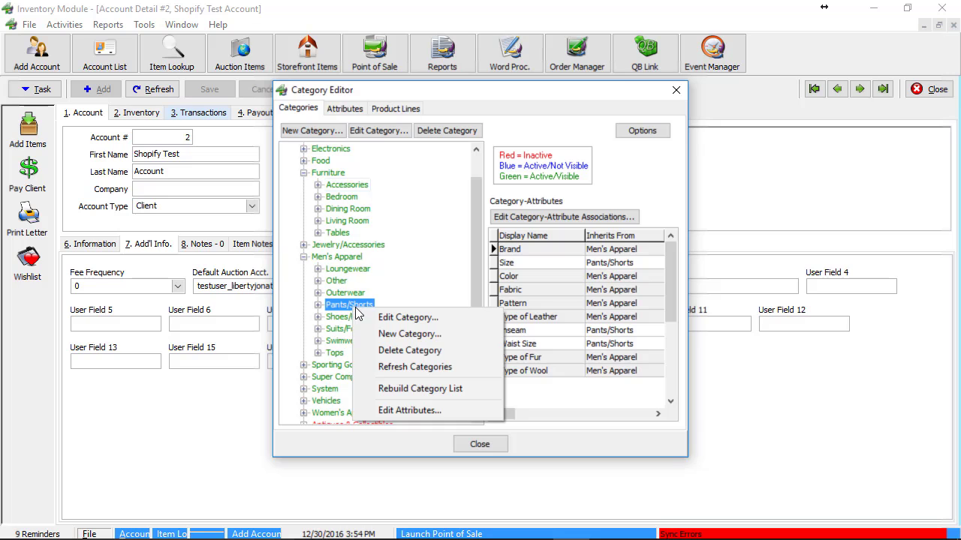
click(408, 318)
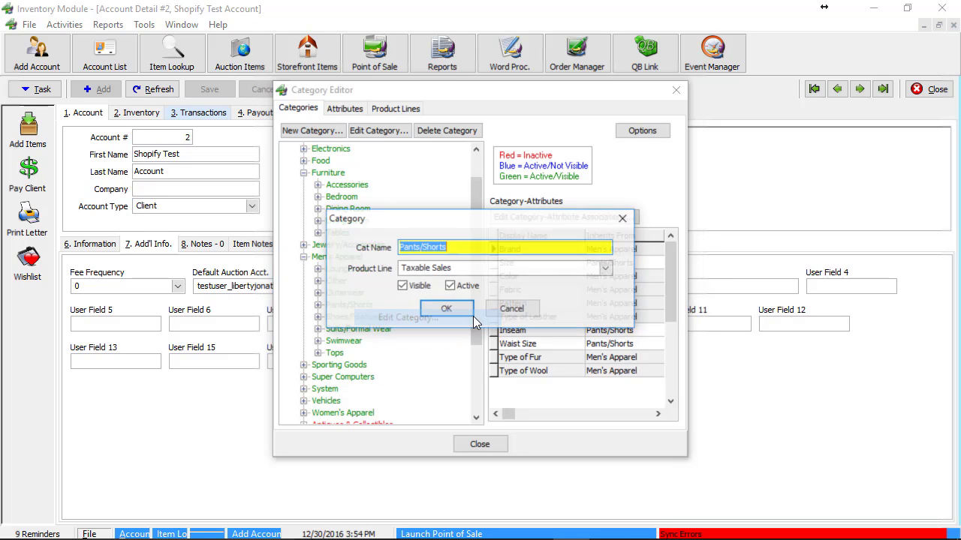
click(456, 247)
double_click(437, 248)
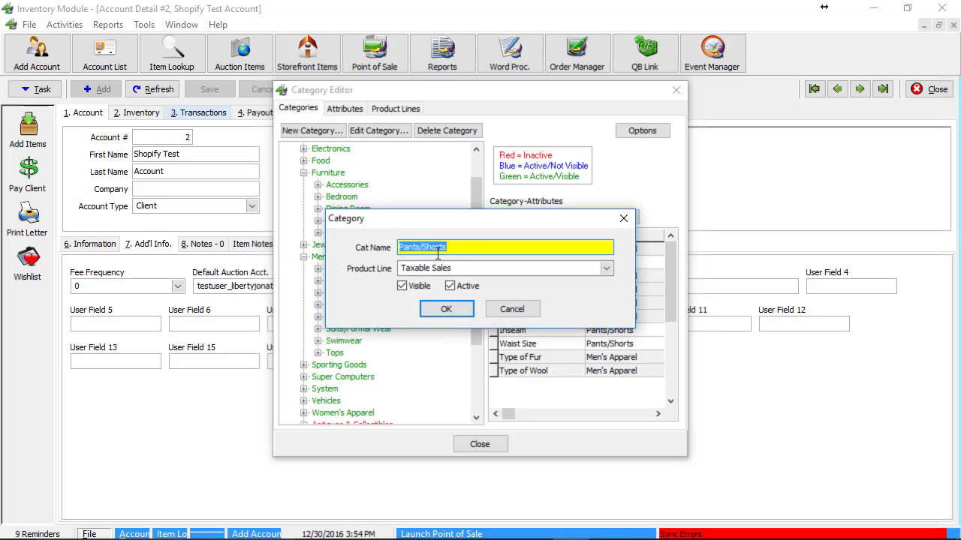
drag(453, 248, 420, 256)
key(BackSpace)
click(448, 309)
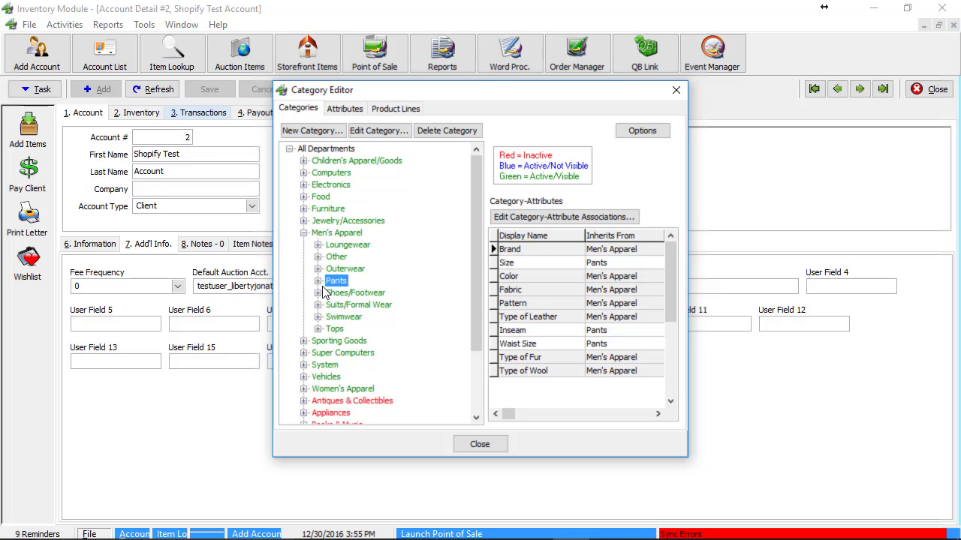
click(317, 282)
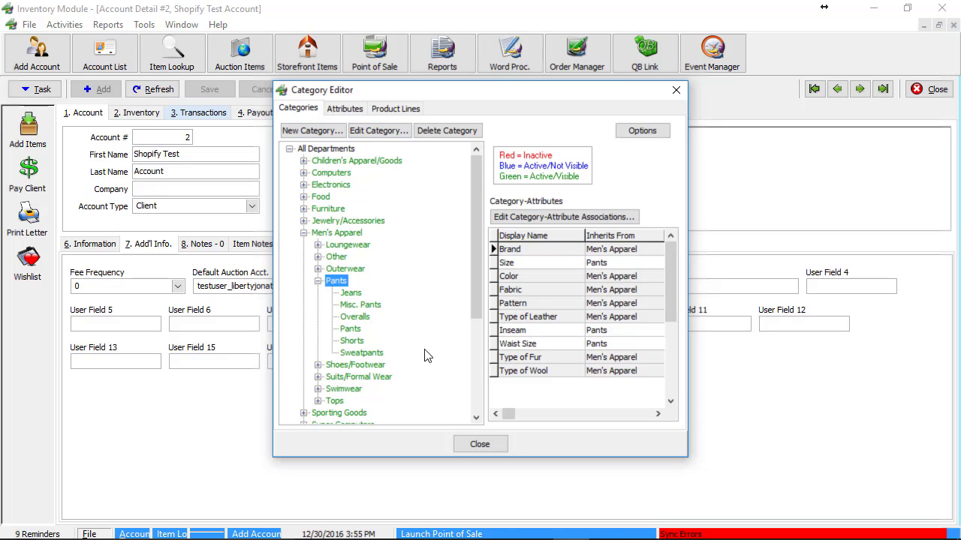
click(480, 445)
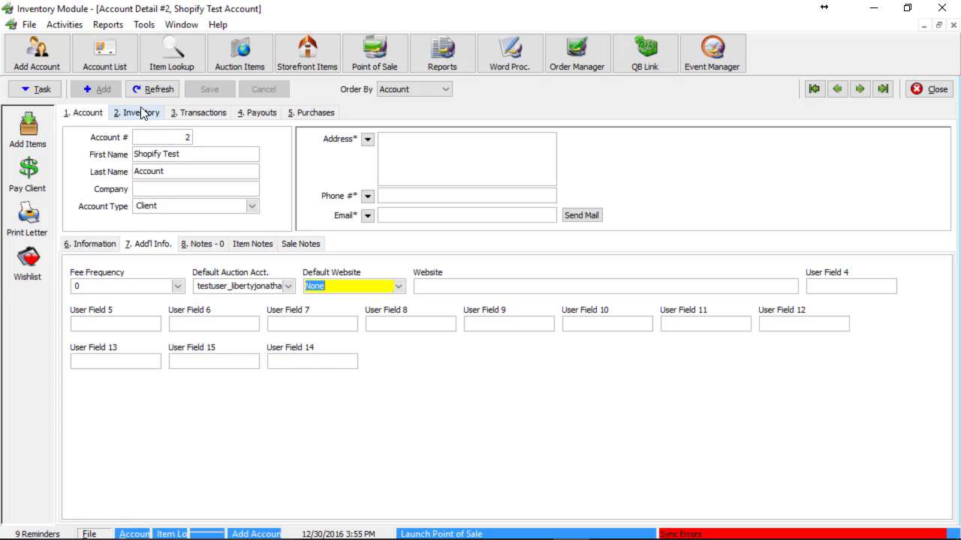
- Open a blank Item Editor from the account's 2. Inventory tab using Add Items
click(138, 113)
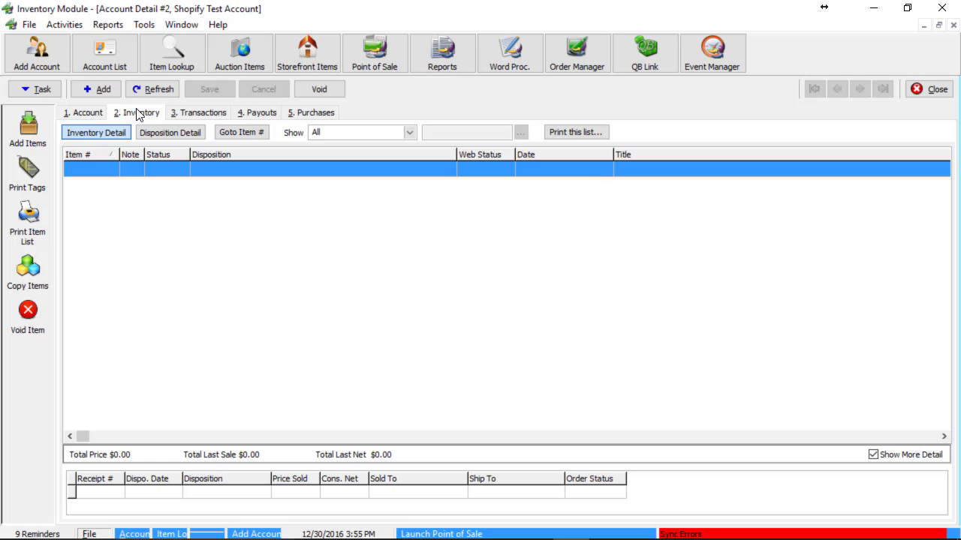
click(28, 125)
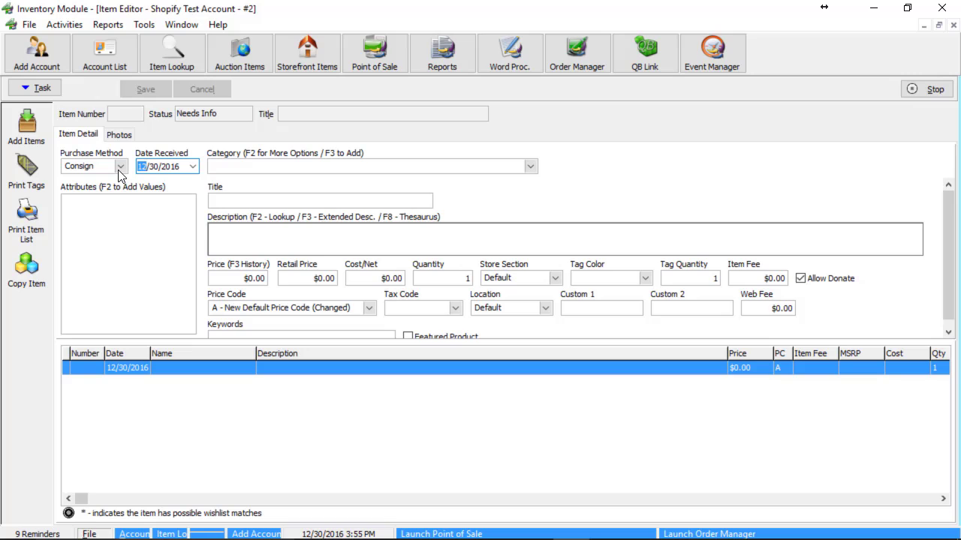
- Pick category 'Cruiser - Motorcycle - Vehicles' from the Cruiser suggestions and highlight each path level
click(457, 172)
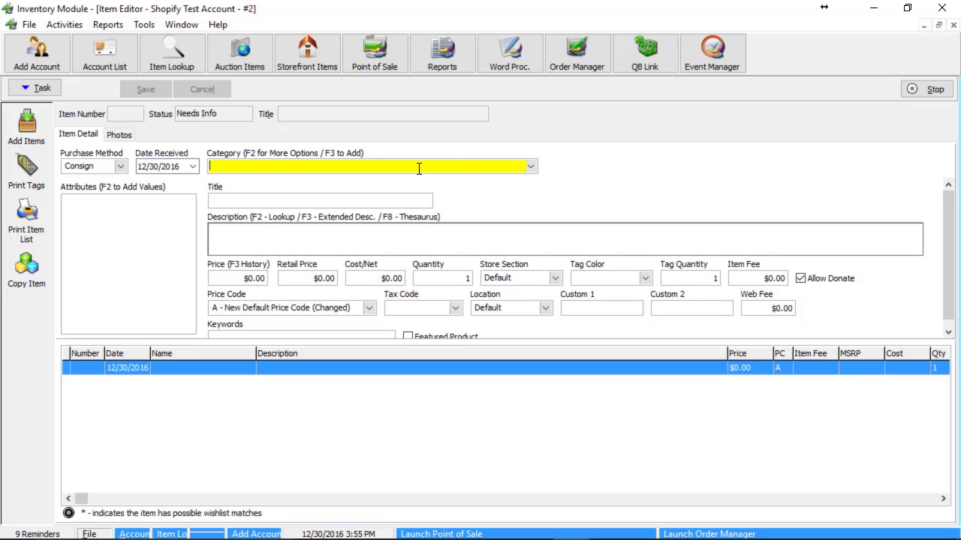
text(Cruiser - Motorcycle - Vehicles)
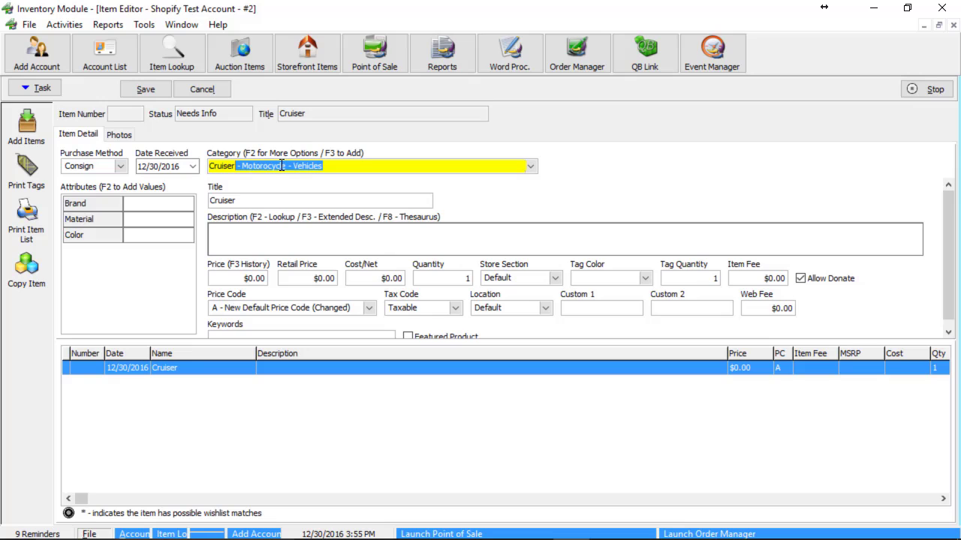
click(237, 166)
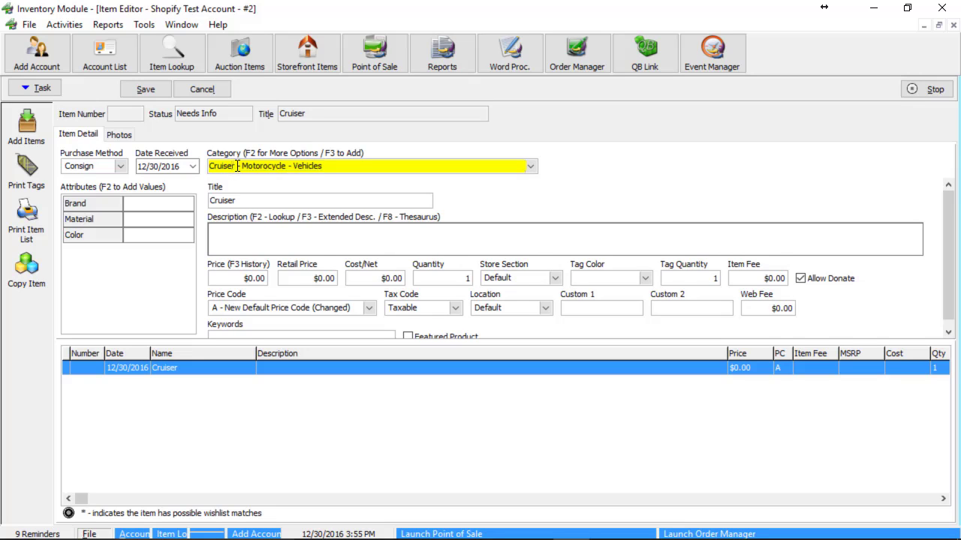
drag(238, 166, 178, 186)
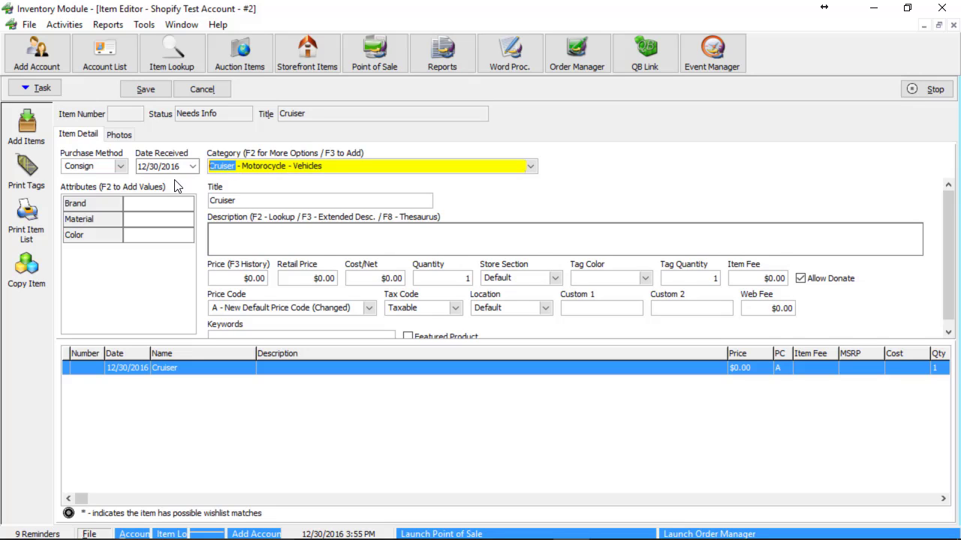
click(241, 168)
drag(242, 166, 286, 166)
double_click(287, 167)
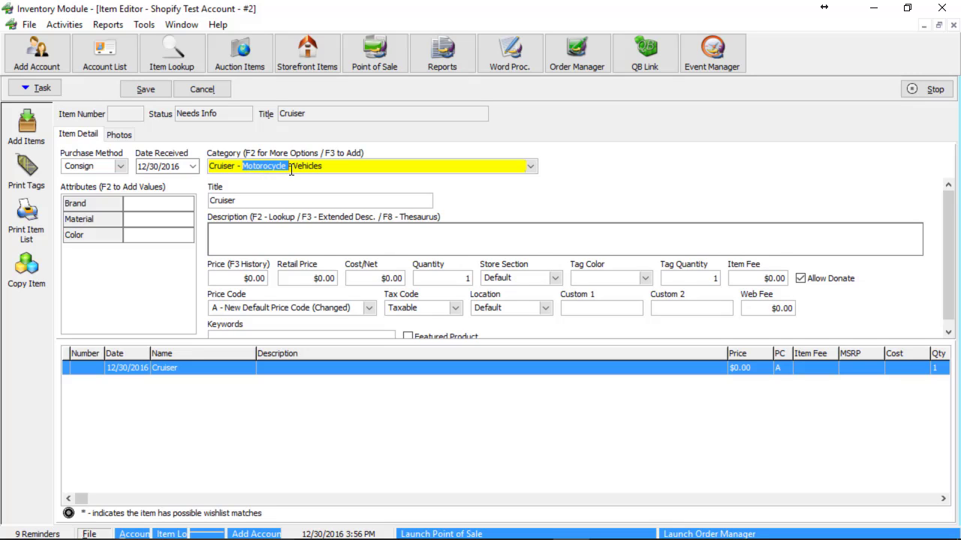
click(296, 168)
double_click(296, 168)
click(324, 166)
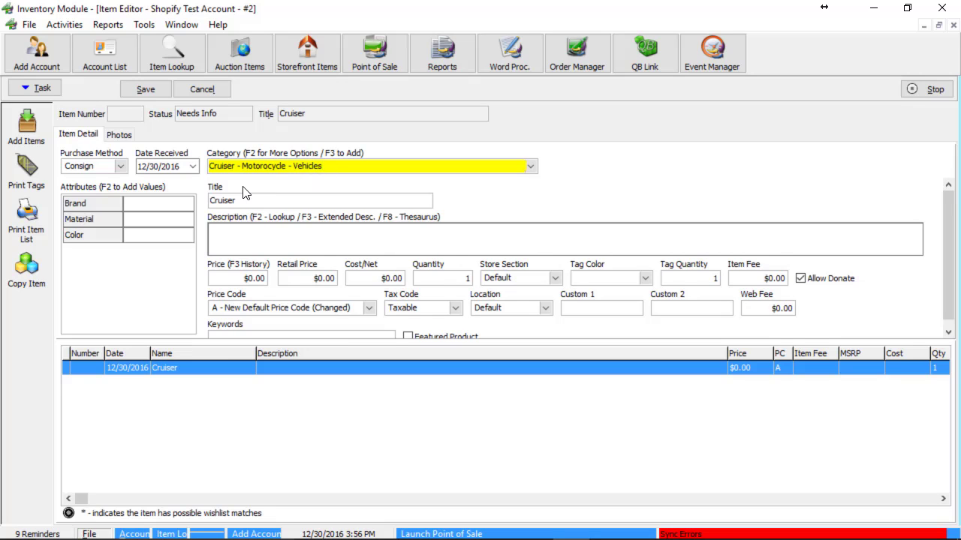
- Fill the attributes grid with Brand Kawasaki, Material Stainless Steel (from 'St') and Color Green
click(162, 203)
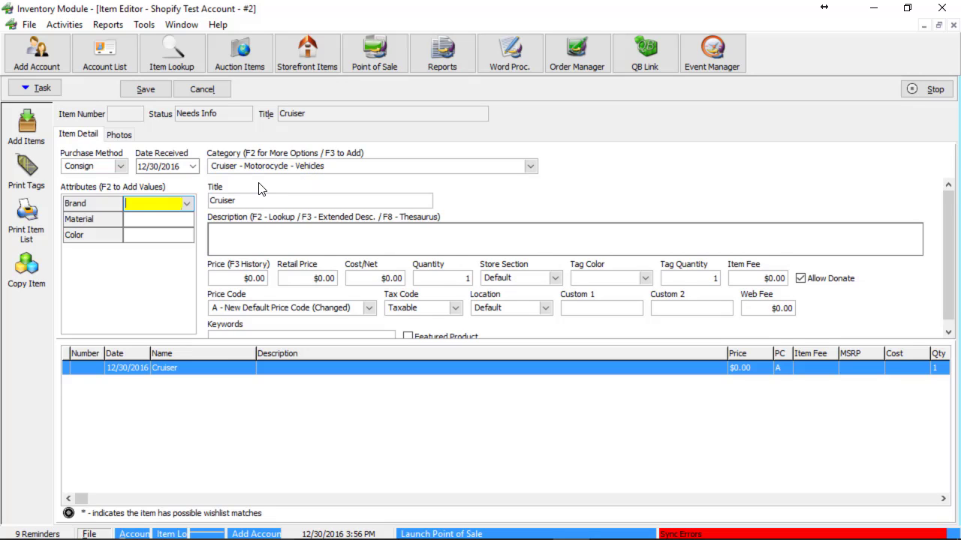
text(Kawasaki)
key(Tab)
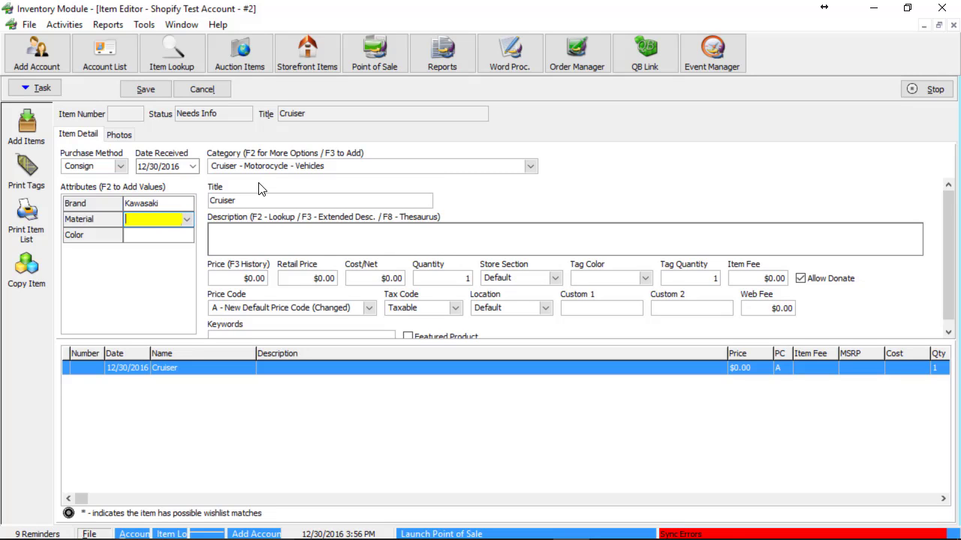
text(Stainless Steel)
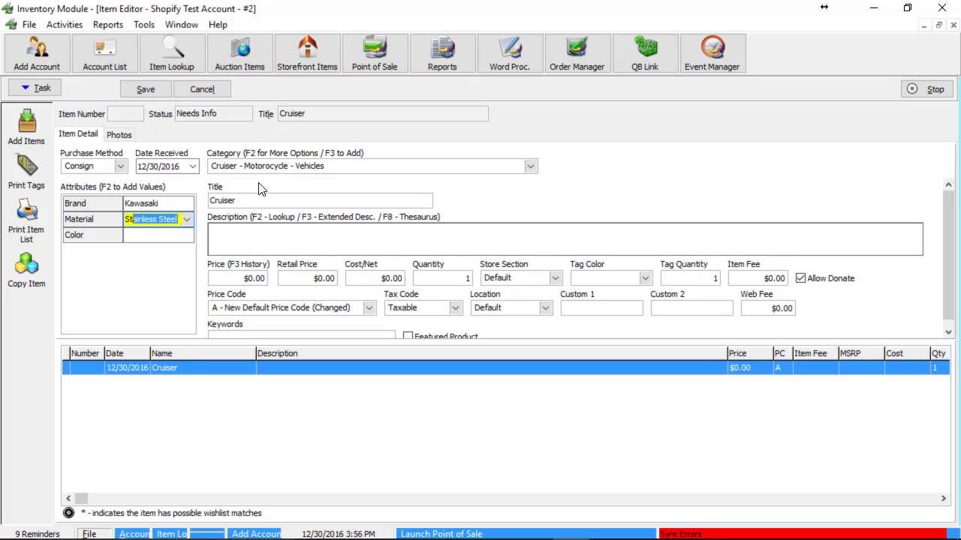
key(Tab)
text(Green)
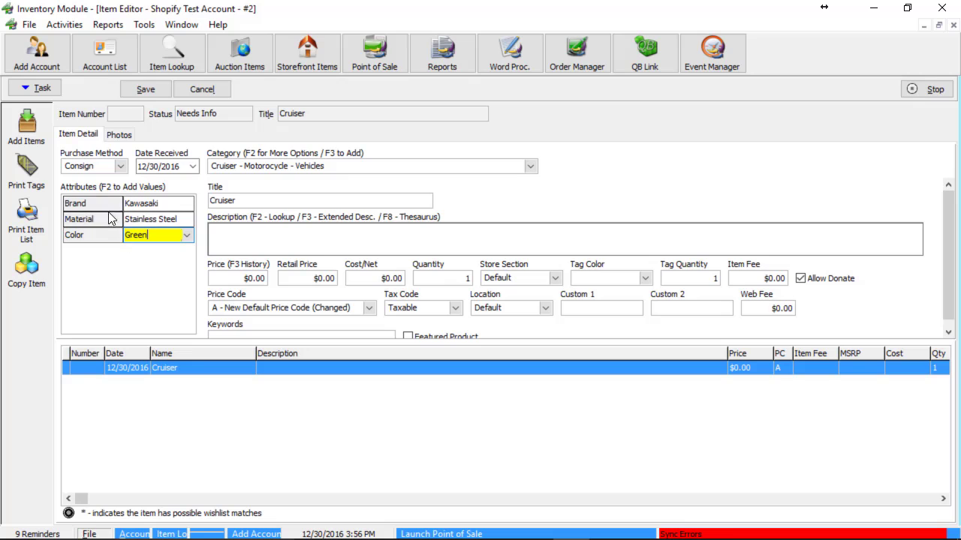
- Describe the item as 'Really neat green motorcycle.' and set its price to 6500
click(240, 199)
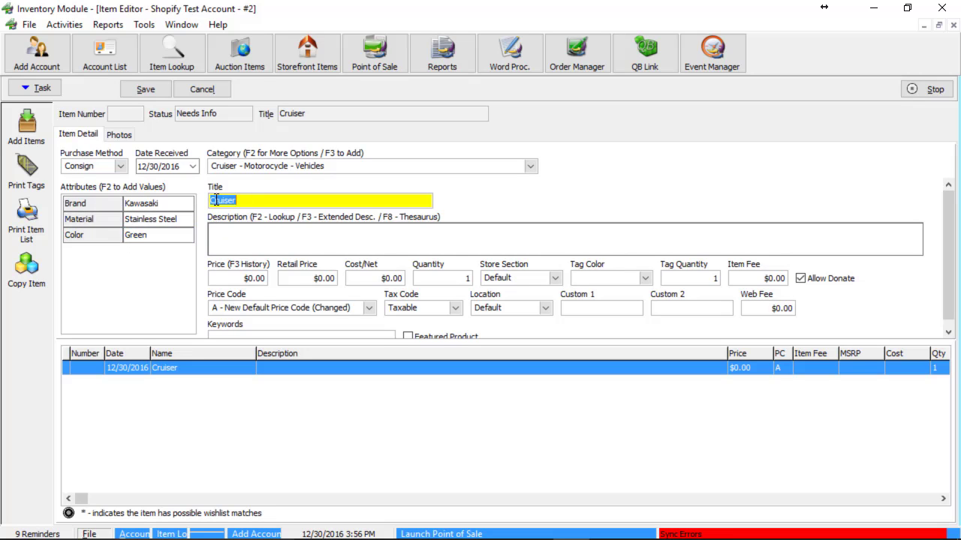
click(241, 247)
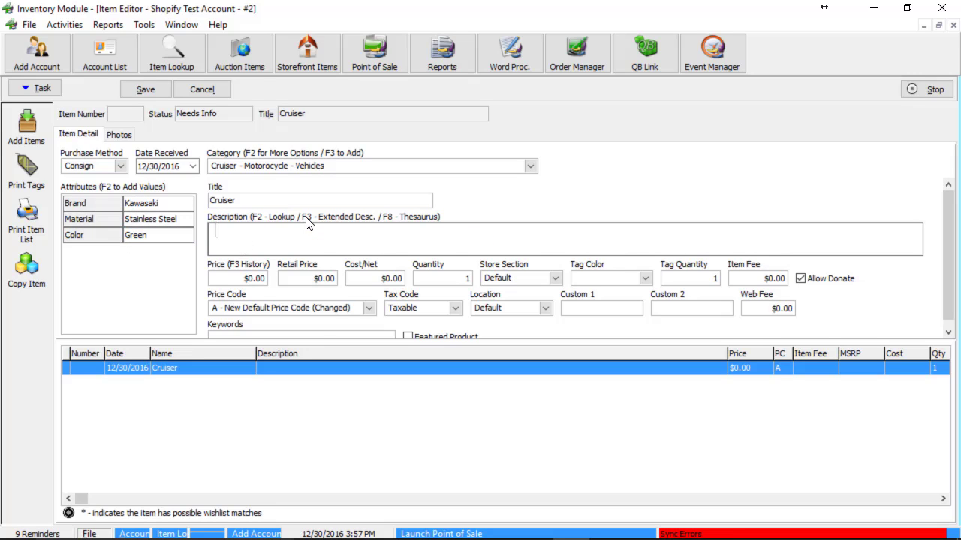
text(Really neat gre)
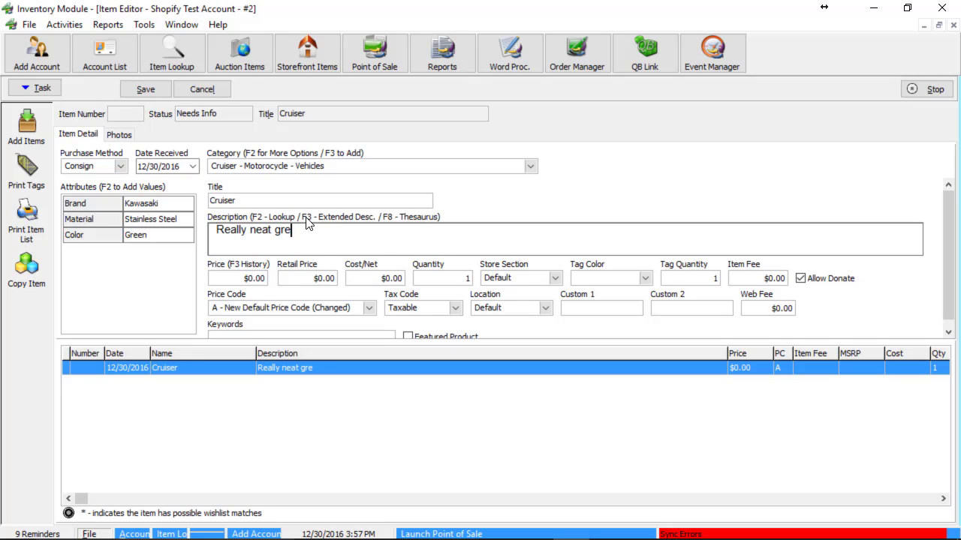
text(en motorcycle.)
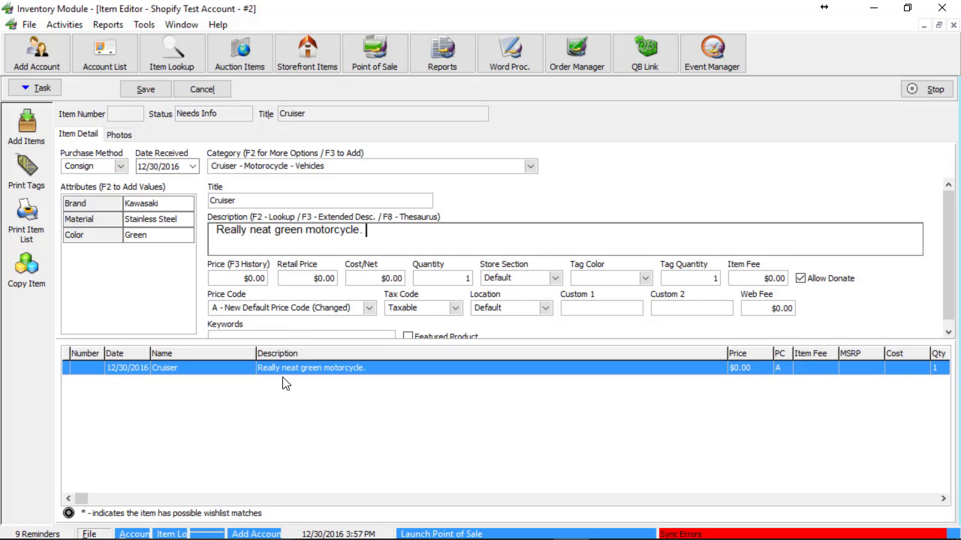
click(259, 277)
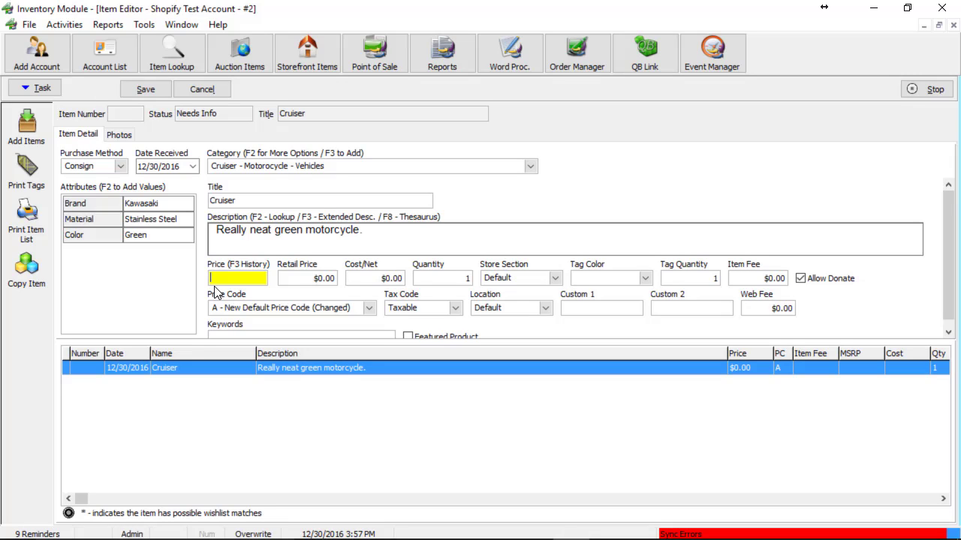
text(6500)
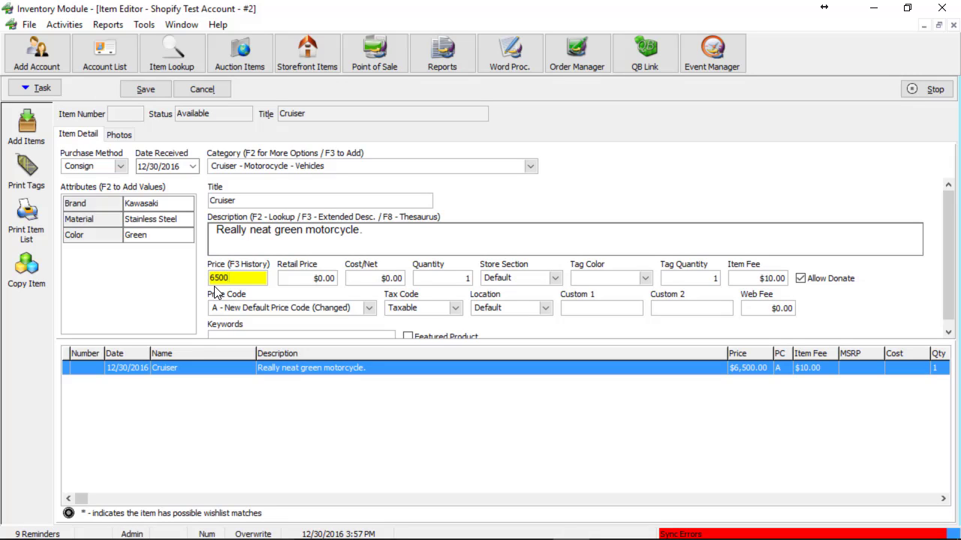
scroll(578, 327, down, 1)
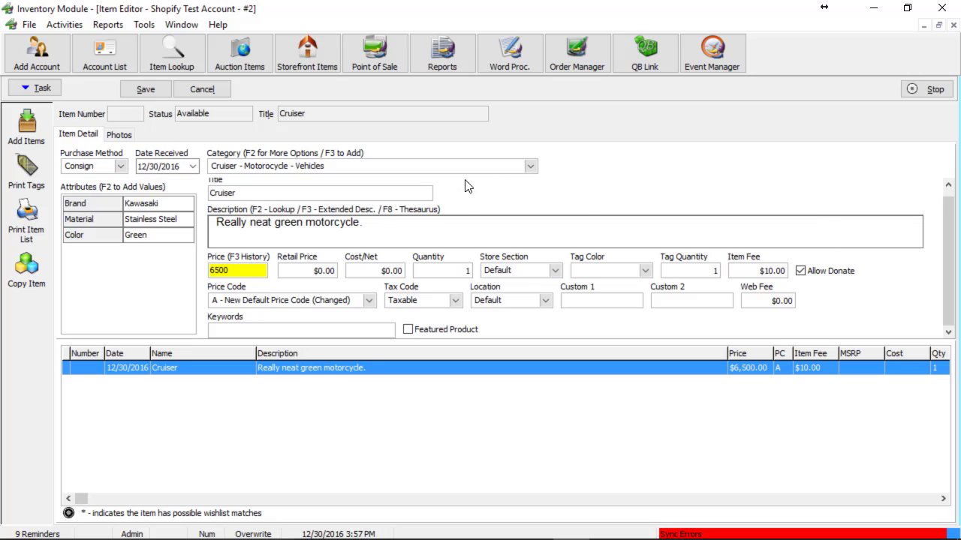
- Show the hidden Marketplace field on the item form through Edit Layout
right_click(583, 201)
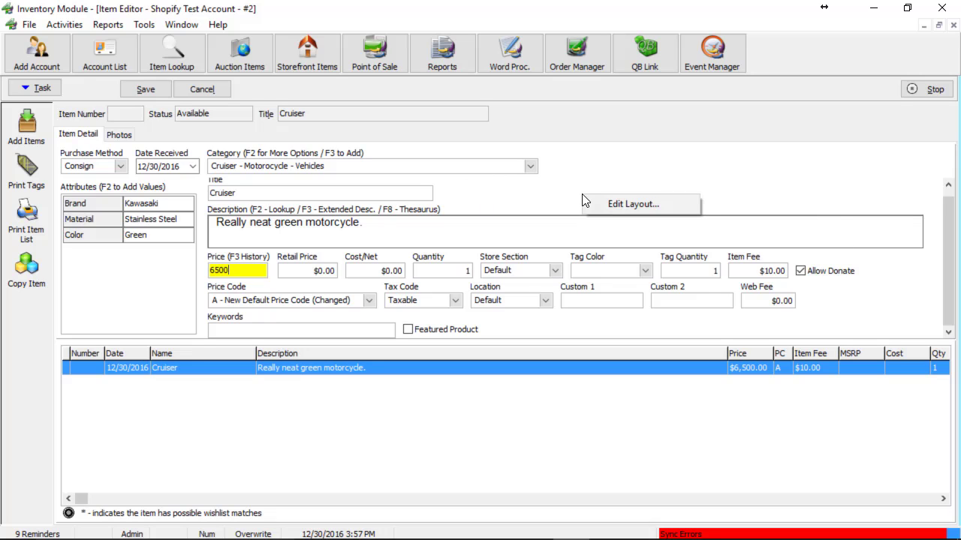
click(644, 212)
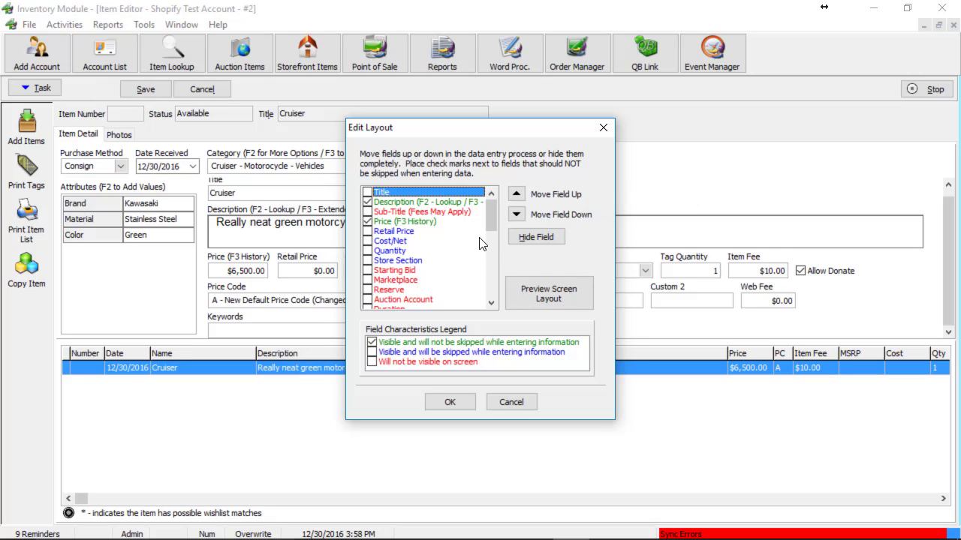
click(402, 281)
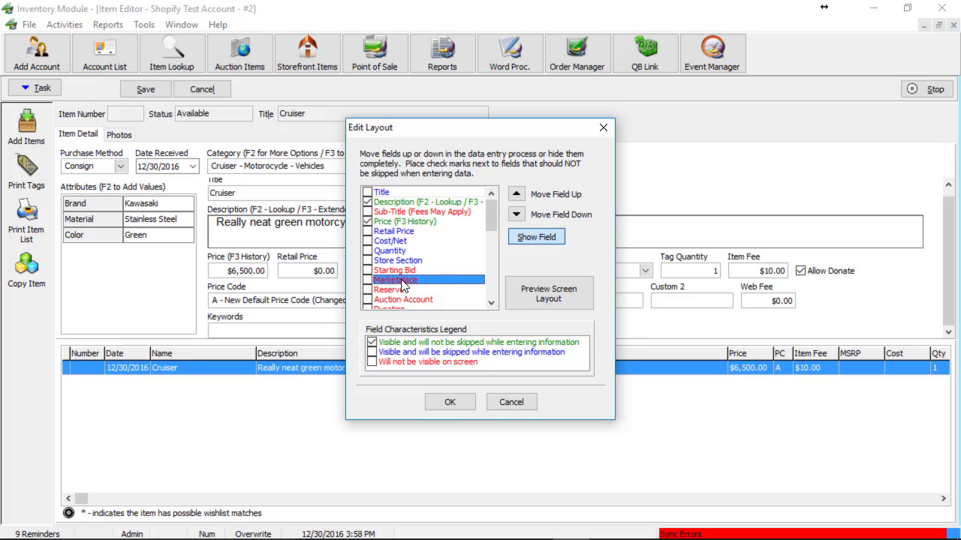
click(537, 240)
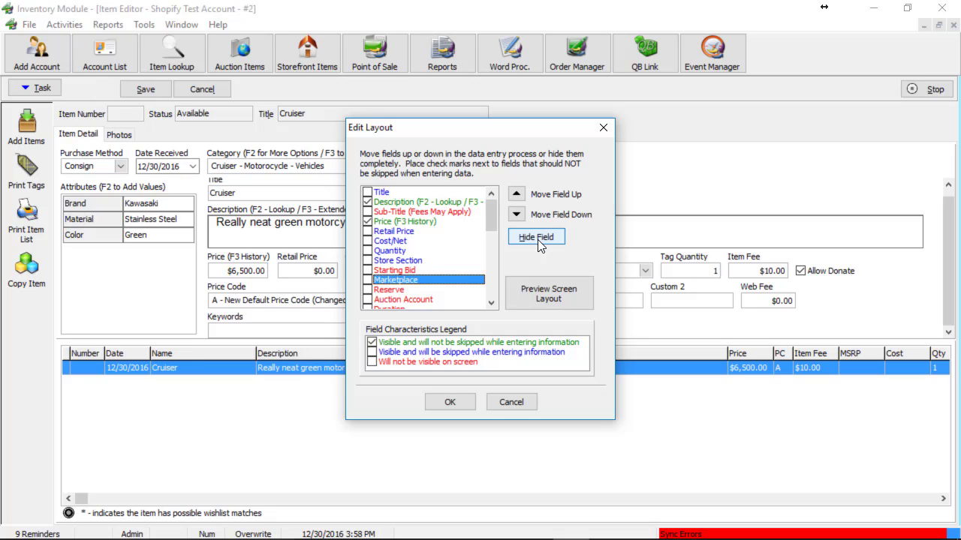
click(367, 280)
click(450, 402)
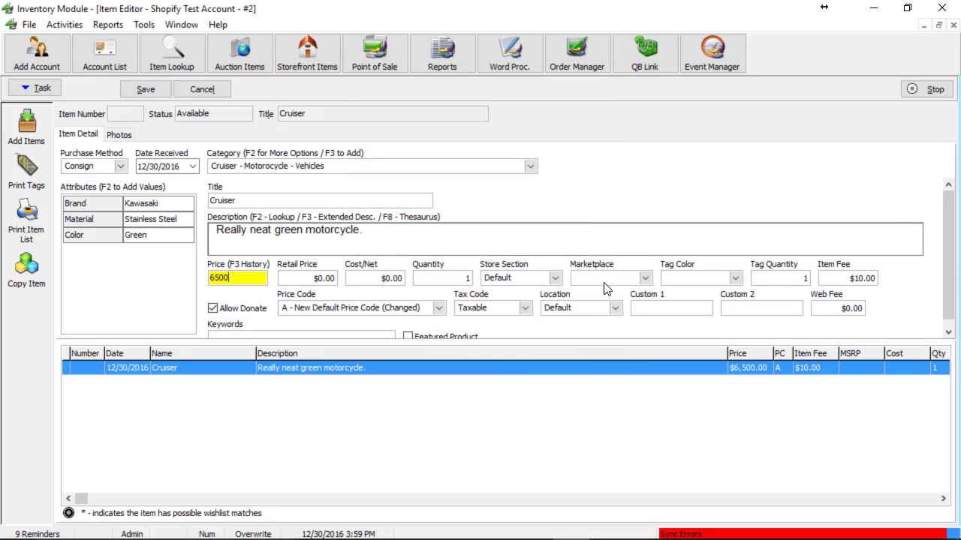
- Set the Cruiser's Marketplace to ReCommerce and tick Featured Product
click(646, 279)
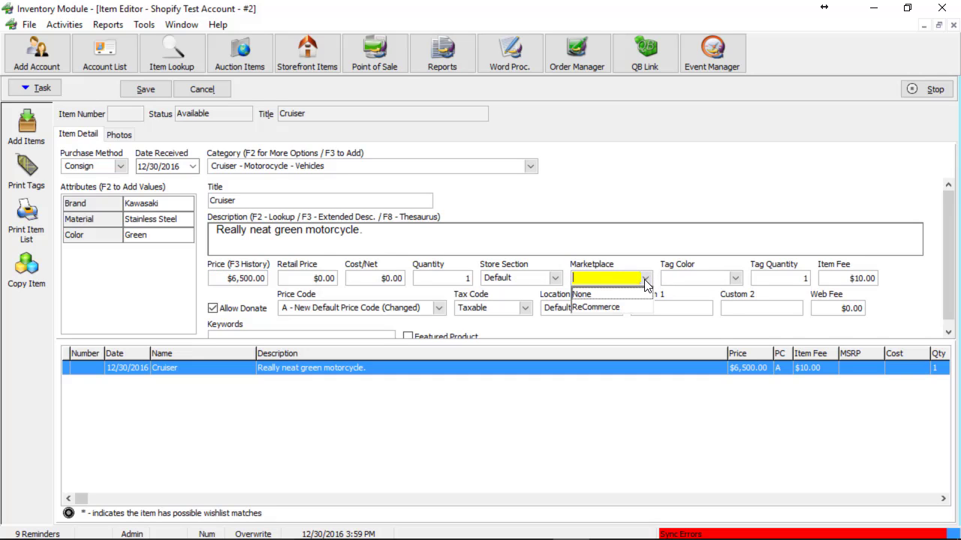
click(604, 308)
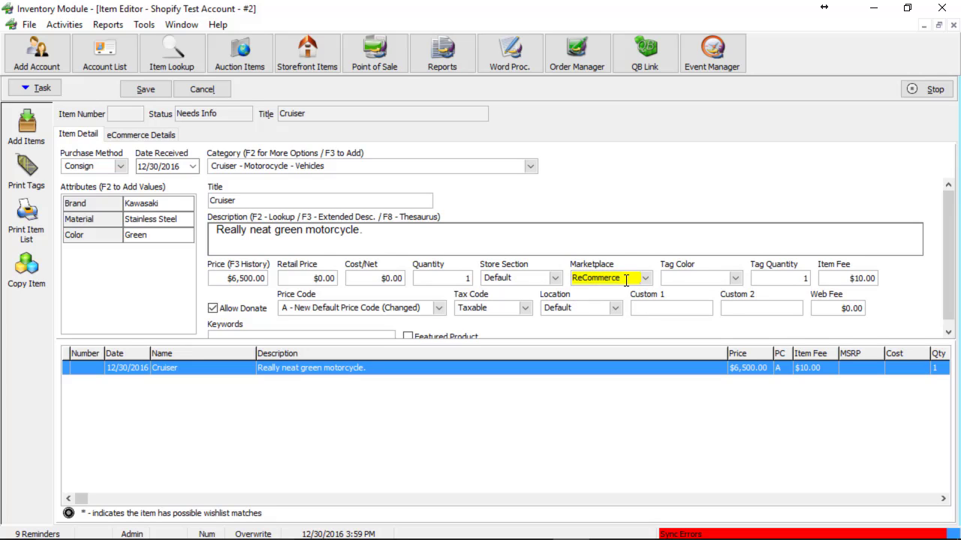
click(620, 279)
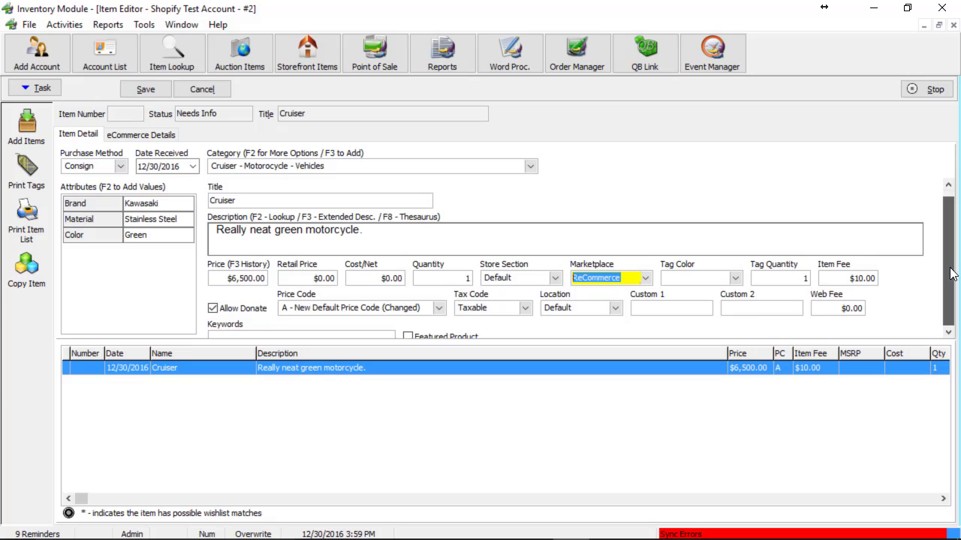
scroll(902, 305, down, 1)
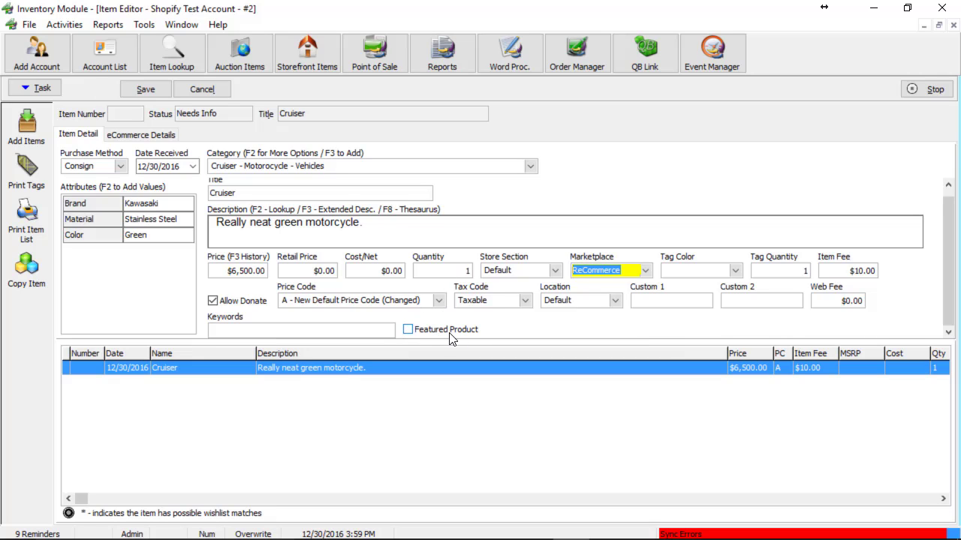
click(408, 328)
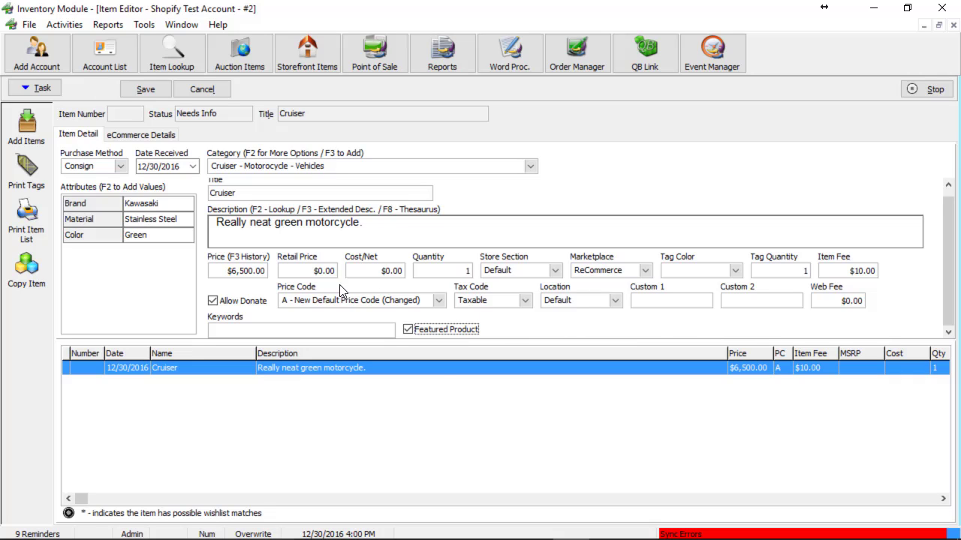
- Show the hidden Weight (lbs) field on the item form through Edit Layout
right_click(549, 329)
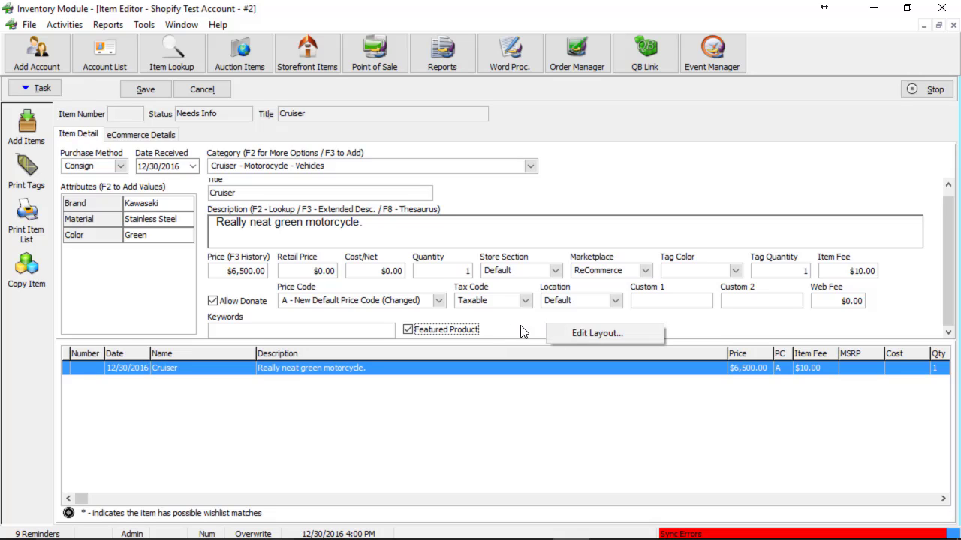
click(597, 331)
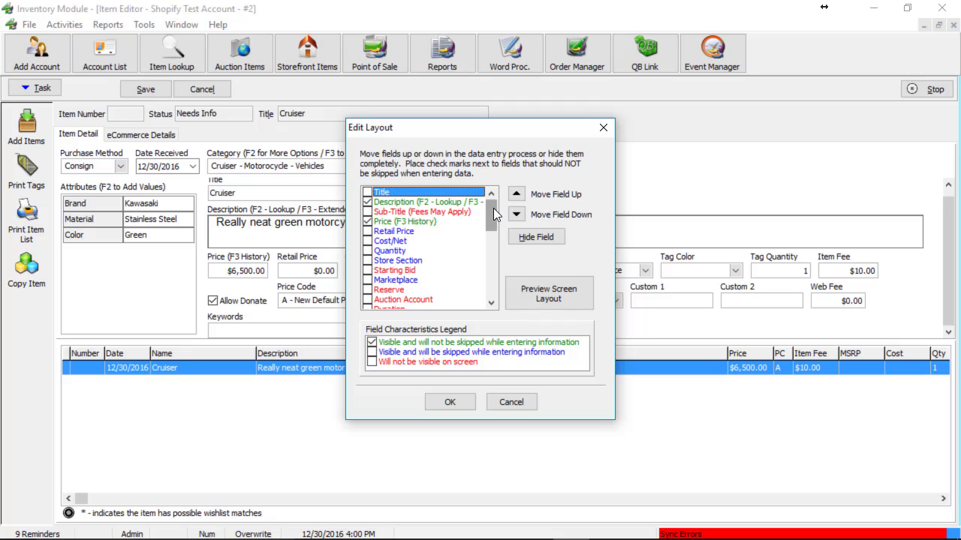
drag(493, 208, 482, 271)
click(445, 241)
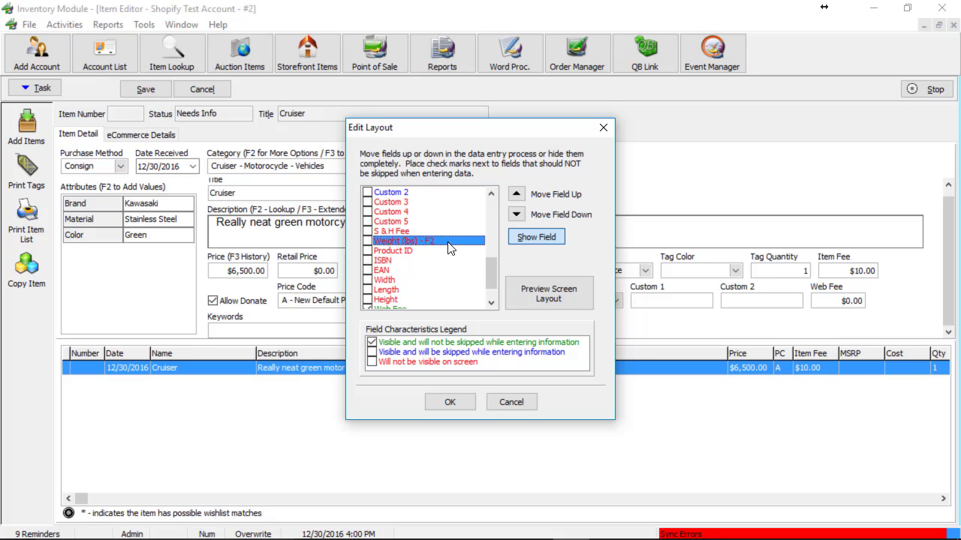
click(534, 238)
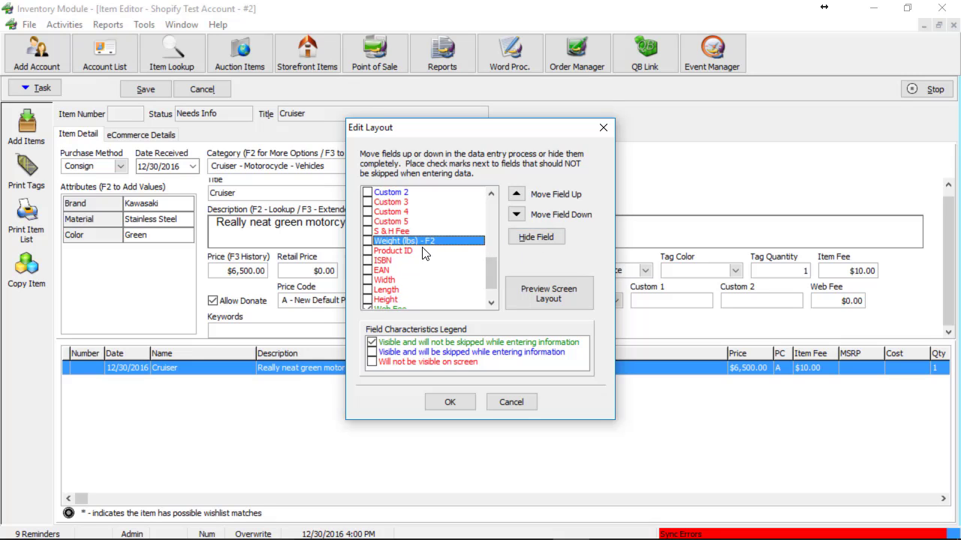
click(448, 403)
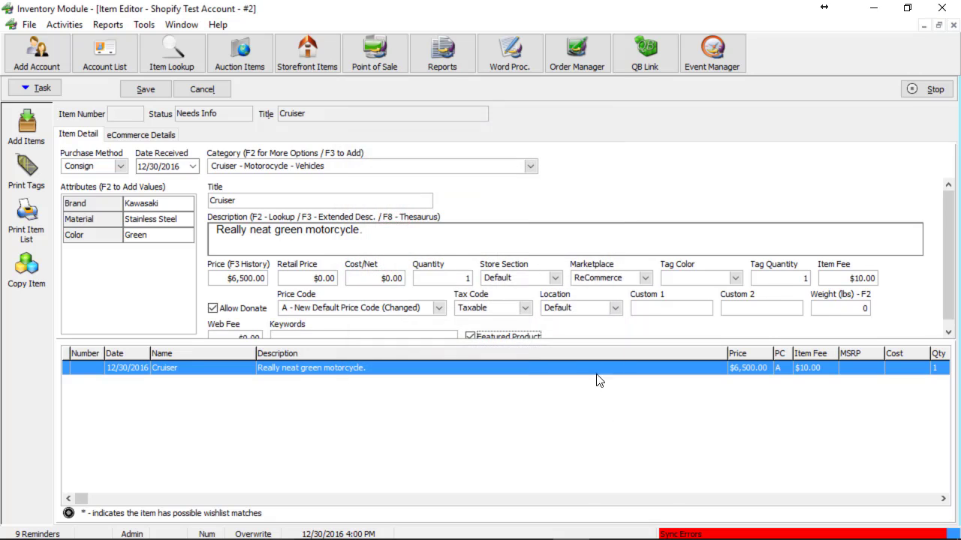
- Enter a weight of 400 lbs and save the item
click(853, 307)
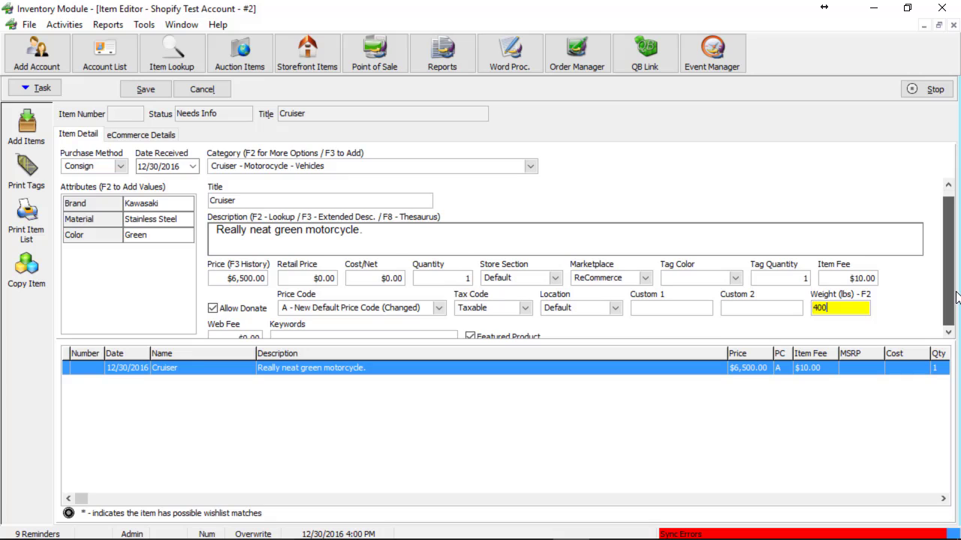
scroll(518, 289, down, 1)
key(ctrl+s)
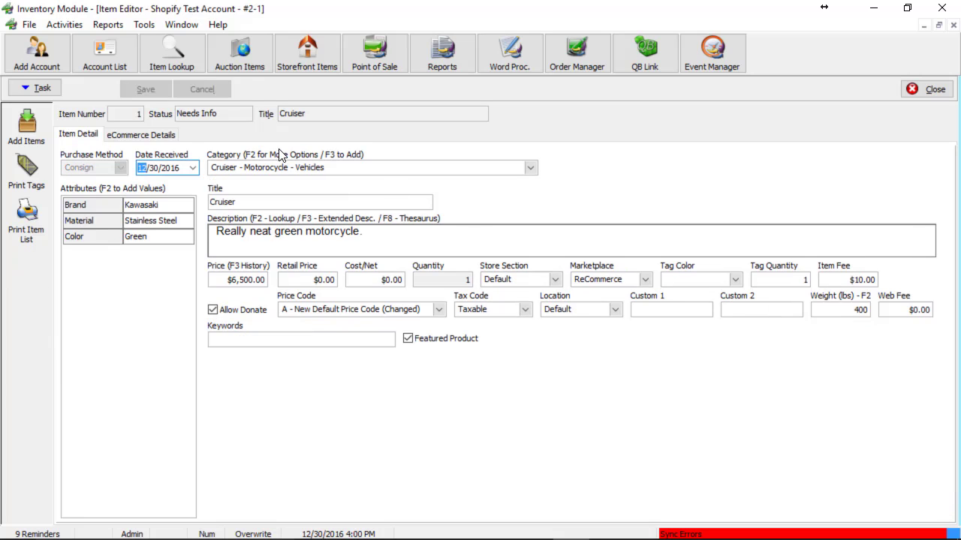
- Load the motorcycle photos from the Desktop Images folder into the item's eCommerce Photos
click(142, 137)
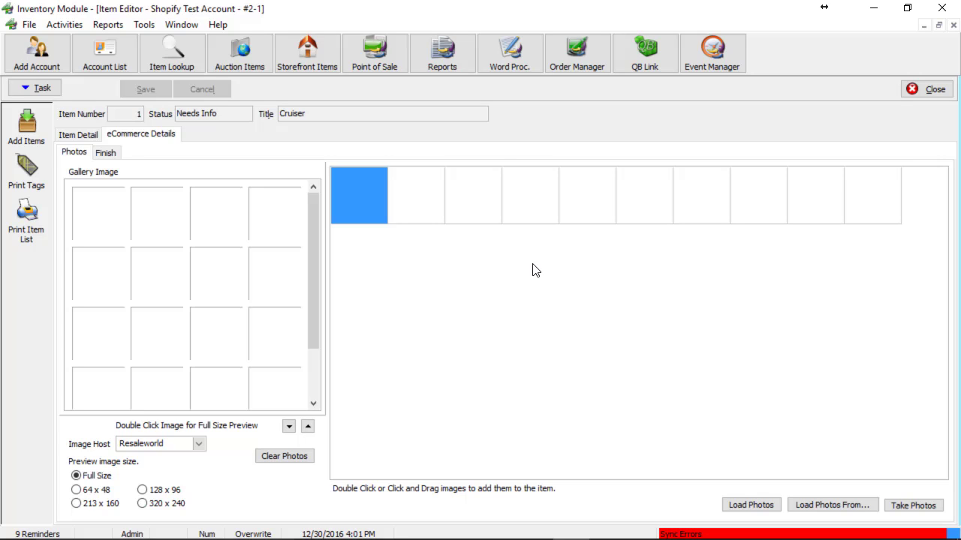
click(832, 506)
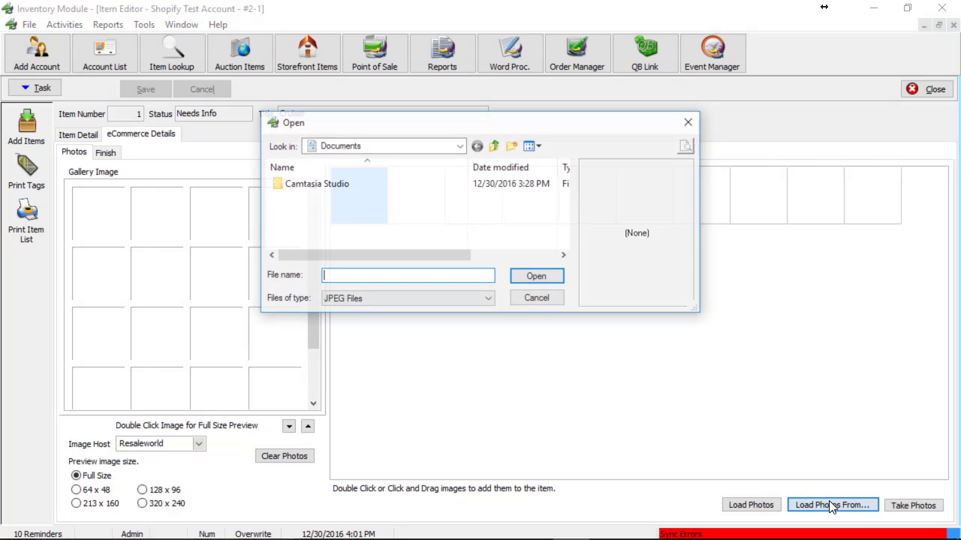
click(459, 146)
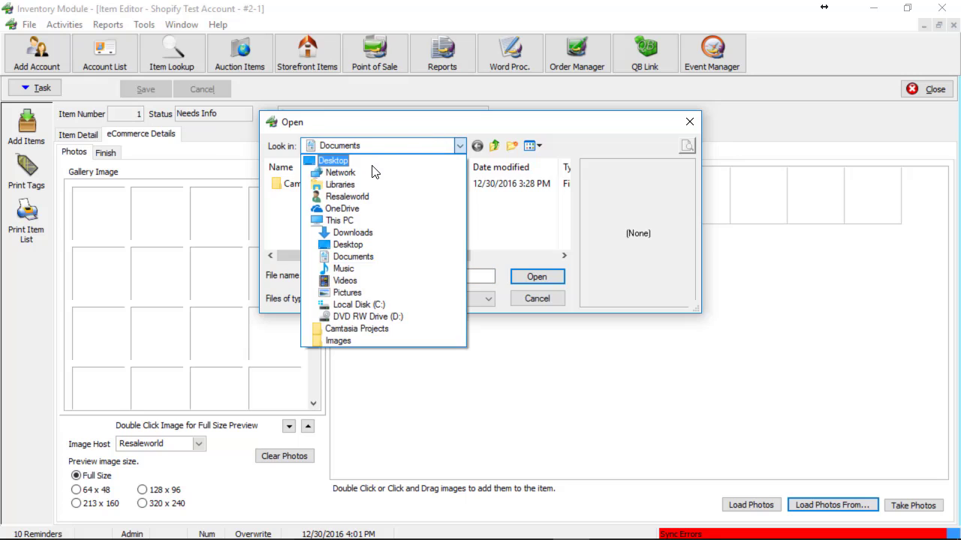
click(366, 161)
drag(569, 197, 569, 249)
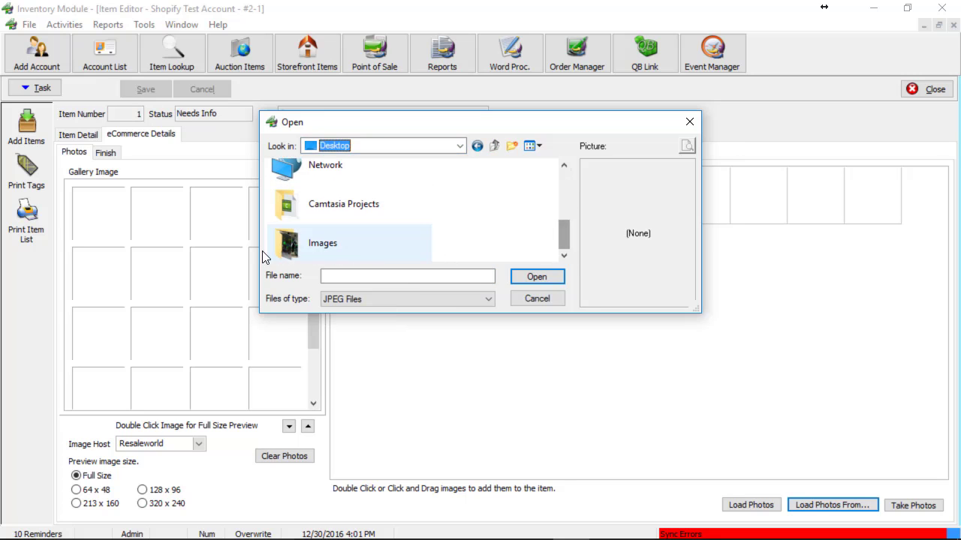
double_click(312, 253)
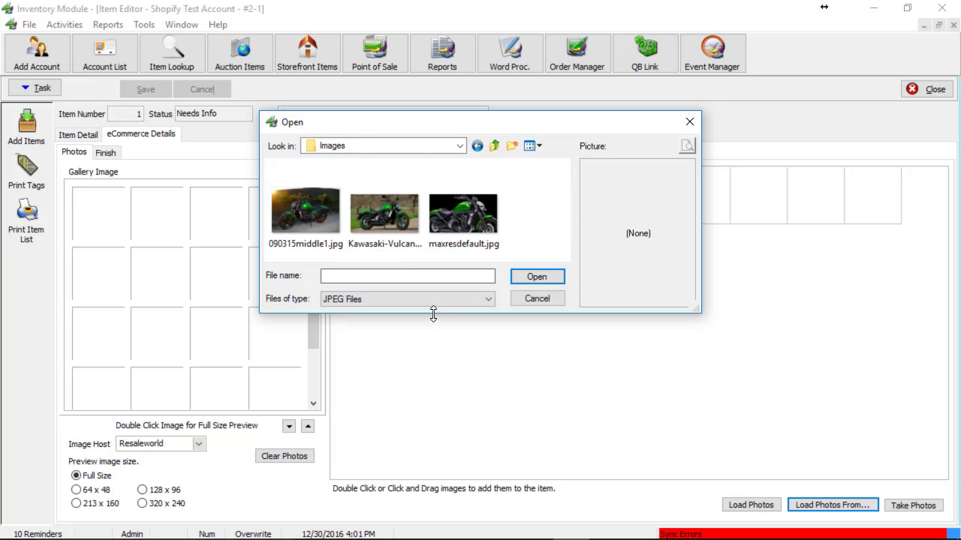
double_click(383, 217)
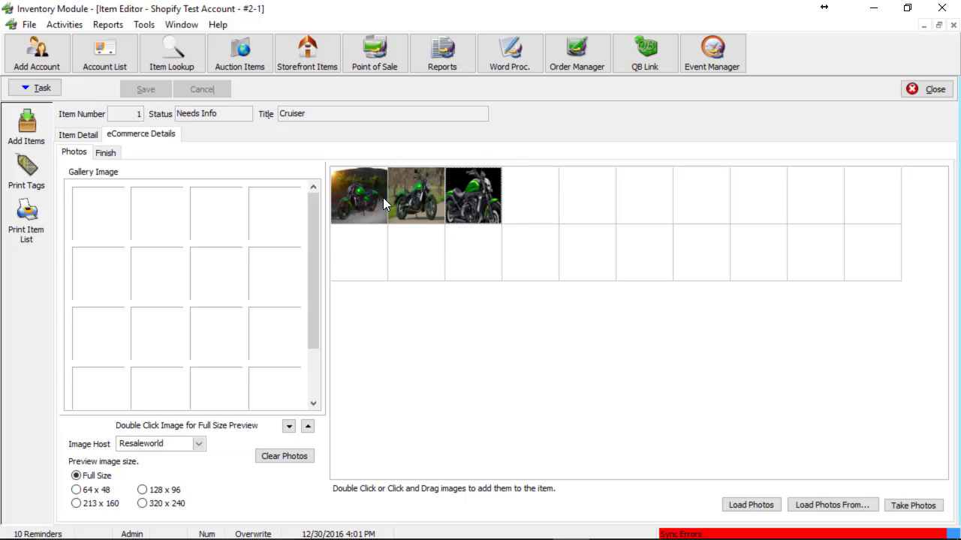
- Add two loaded photos plus maxresdefault.jpg to the Gallery Image slots
drag(372, 201, 113, 220)
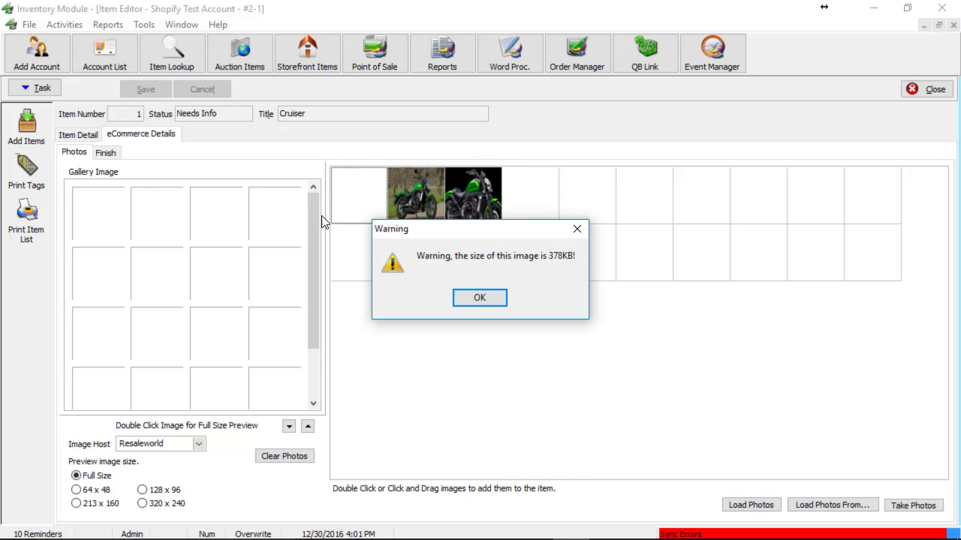
click(483, 303)
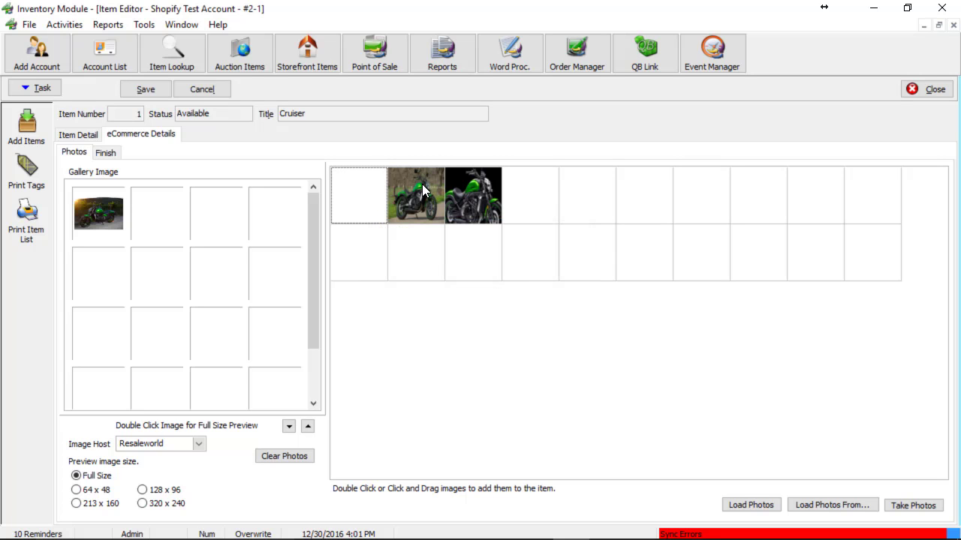
drag(422, 191, 227, 253)
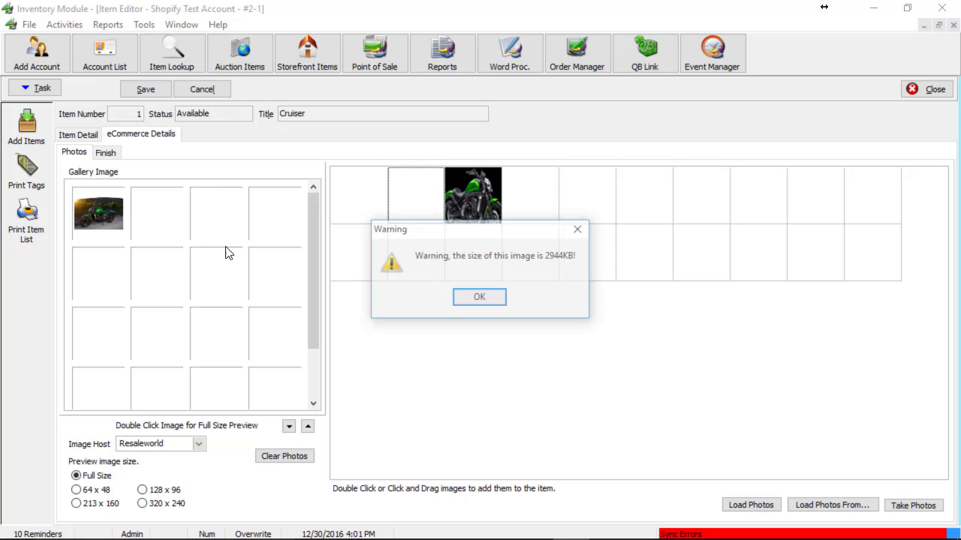
click(493, 302)
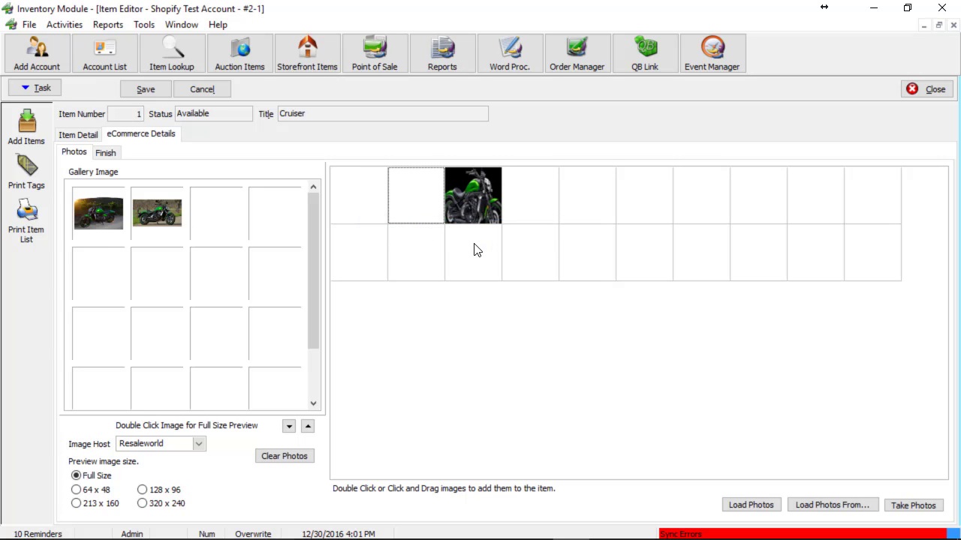
right_click(213, 216)
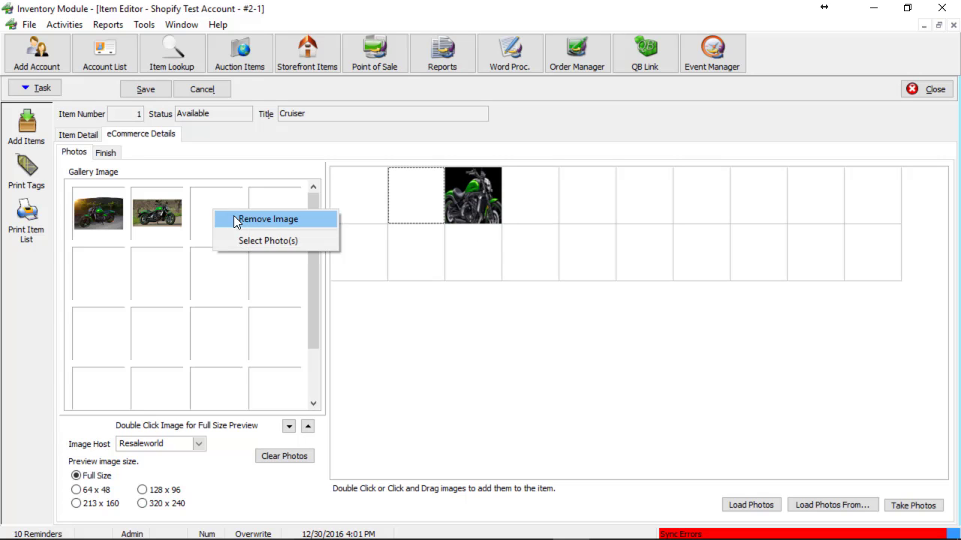
click(277, 241)
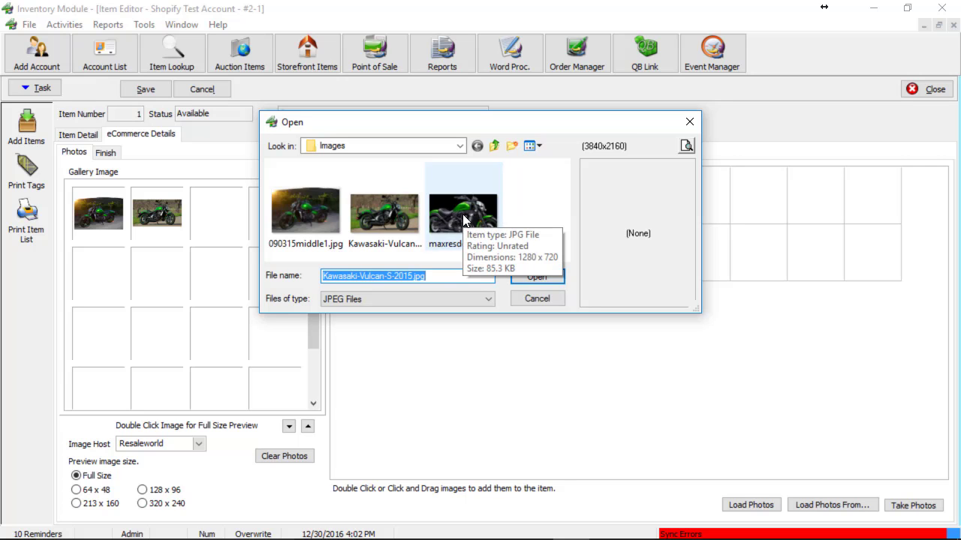
double_click(469, 214)
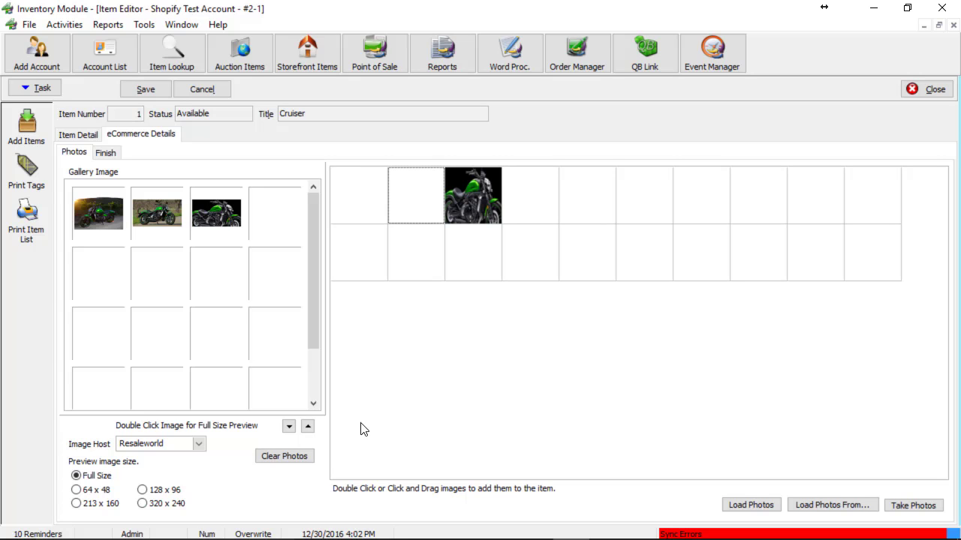
- On the Finish tab, set quantity 1, check 'This item is ready to list!', and save
click(112, 157)
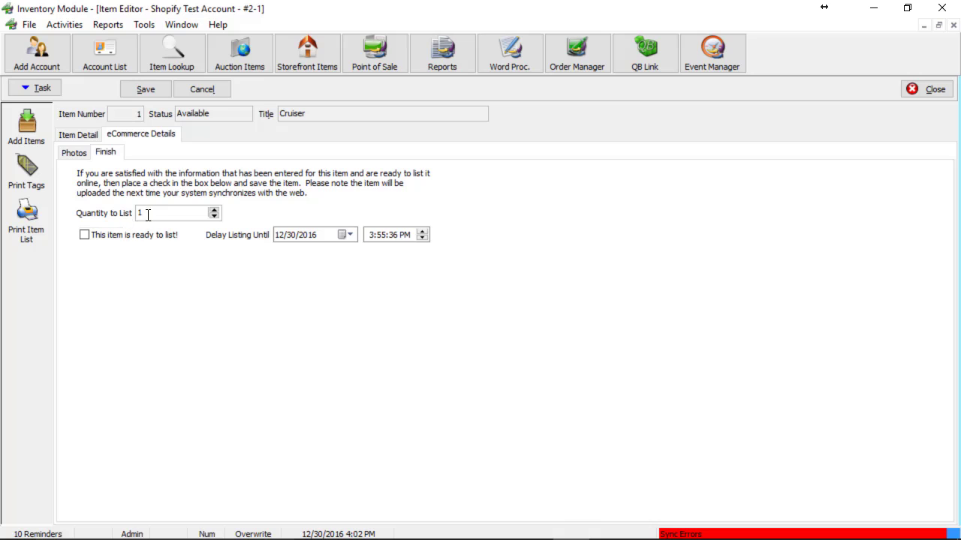
click(152, 213)
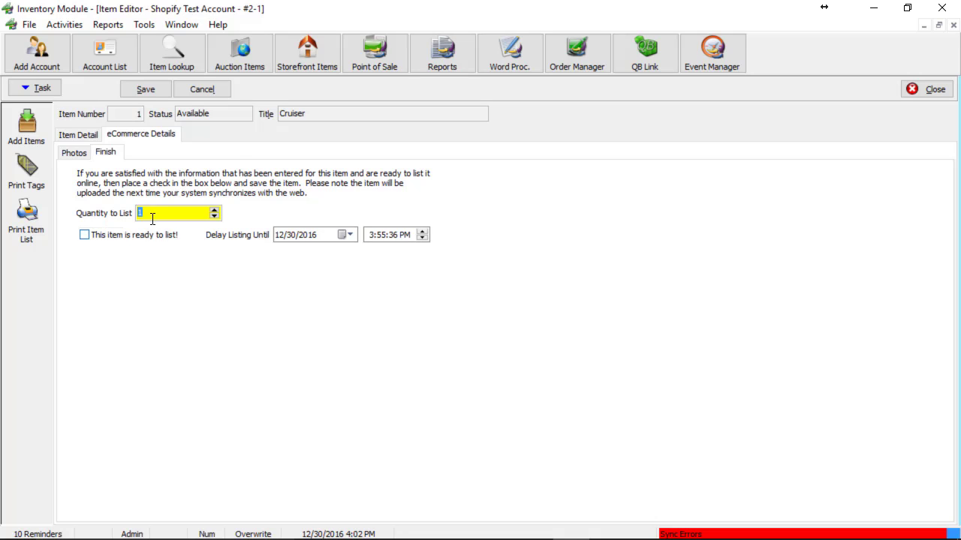
text(2)
text(1)
click(107, 239)
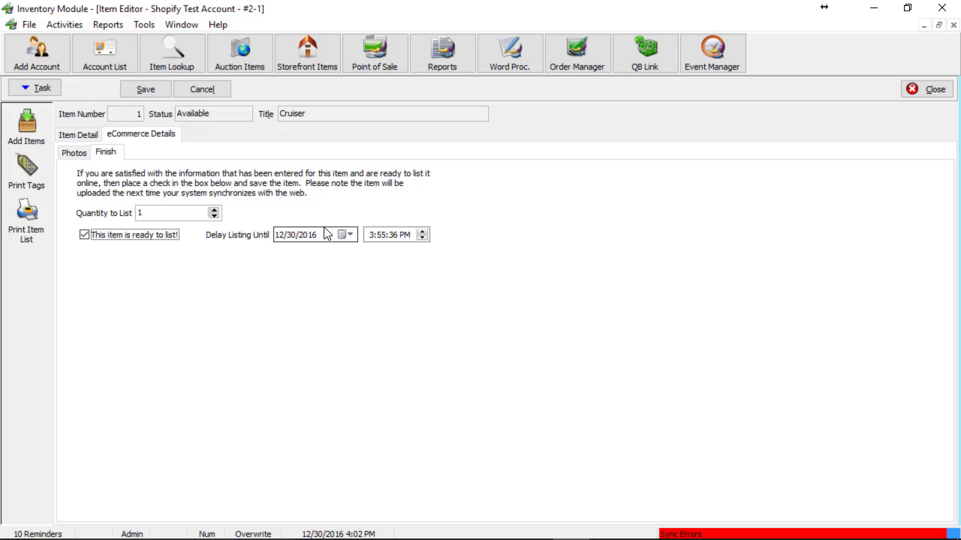
click(142, 90)
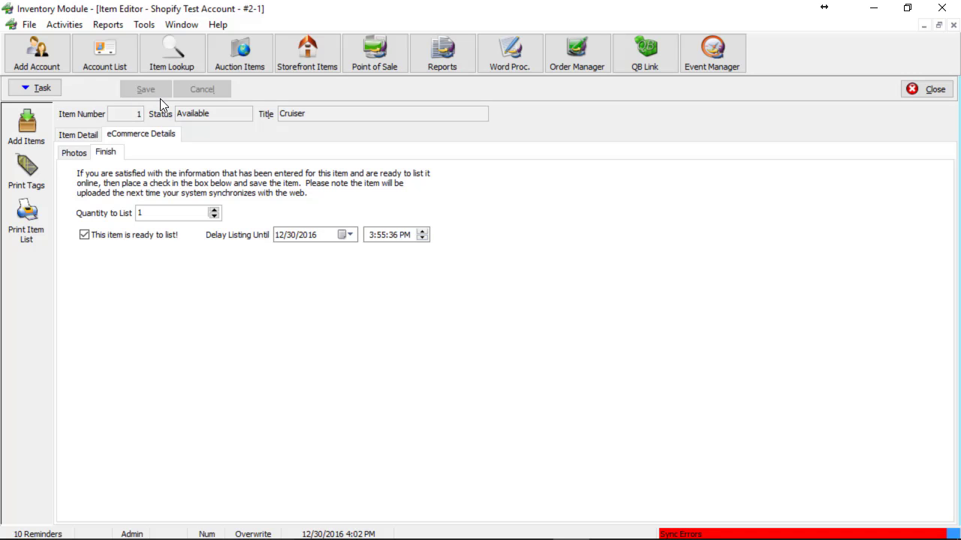
click(146, 26)
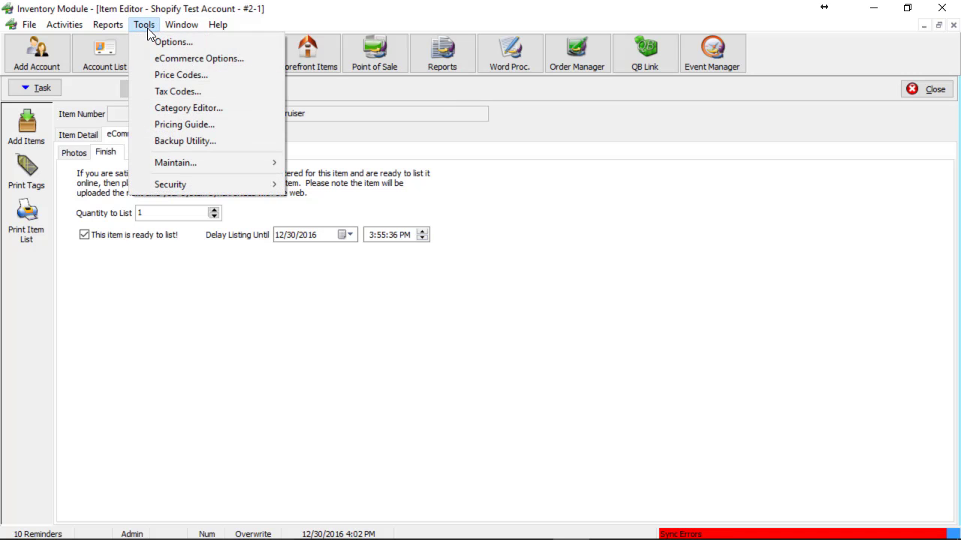
click(224, 59)
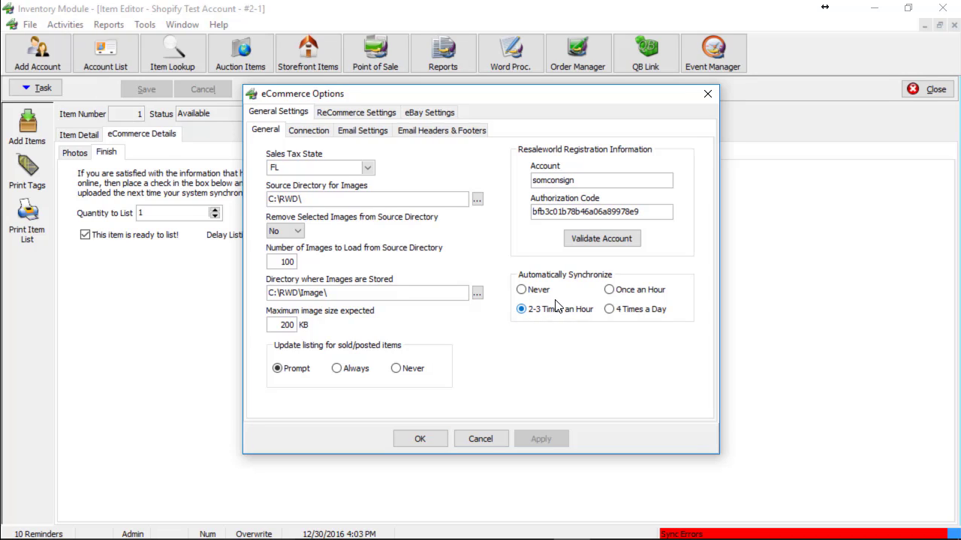
click(418, 438)
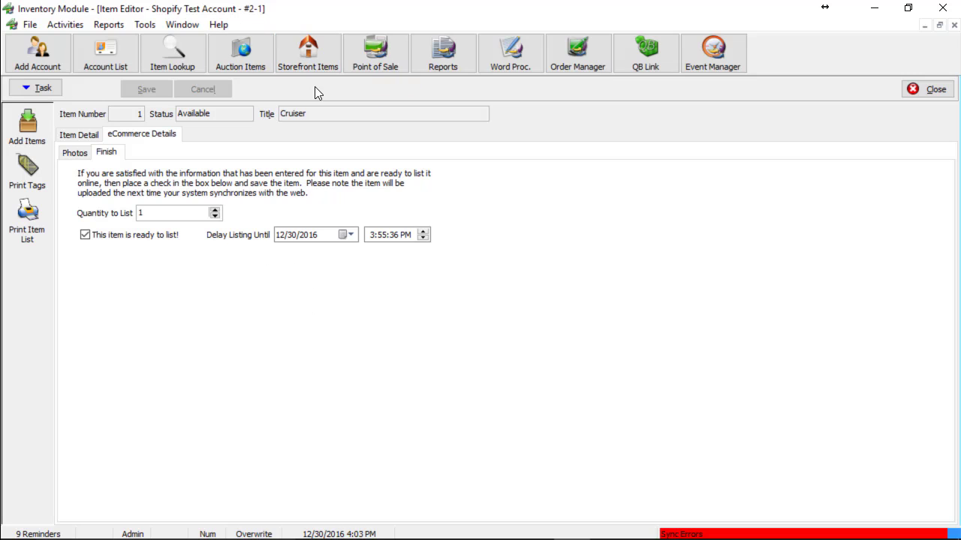
- Show Storefront Items and synchronize them with the ReCommerce online store
click(314, 59)
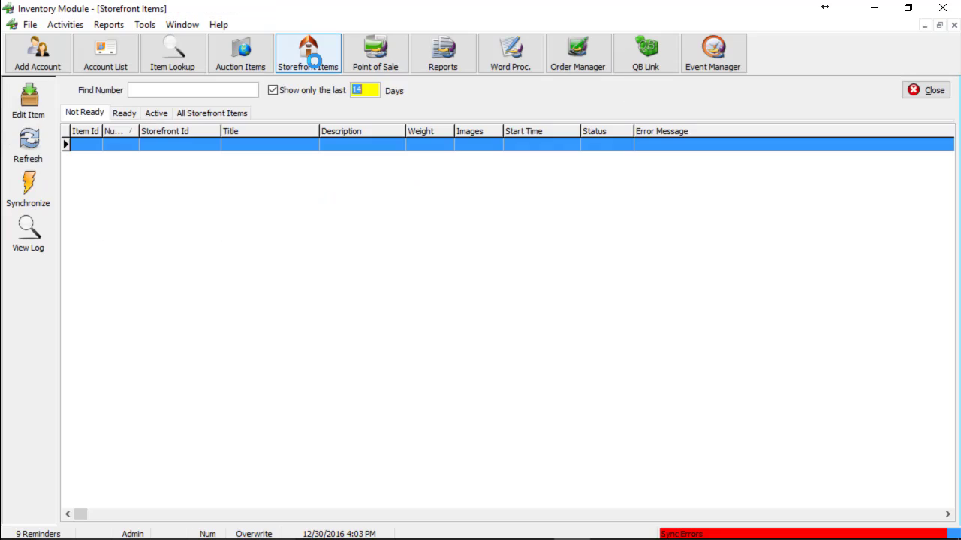
click(30, 194)
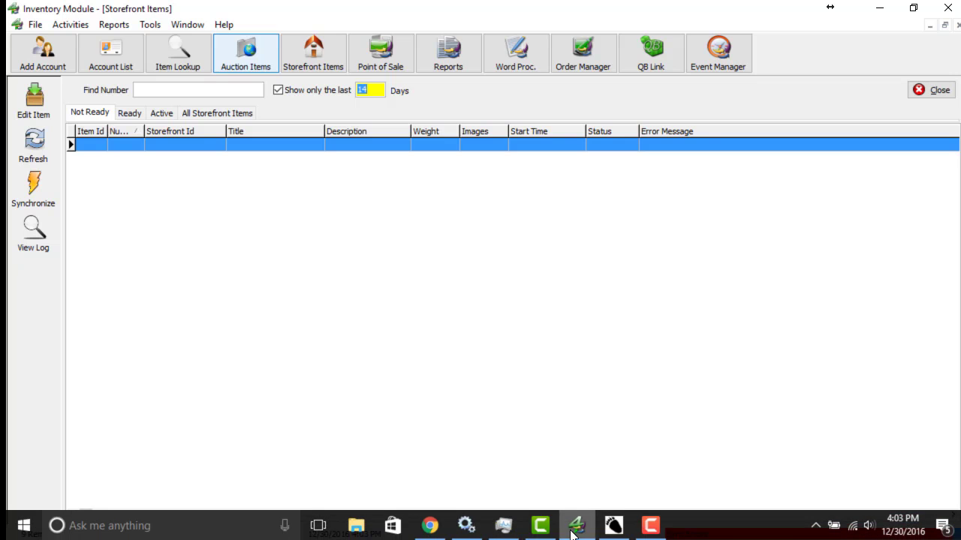
- In Chrome, load state-of-mind-consignment.myshopify.com/admin
click(429, 526)
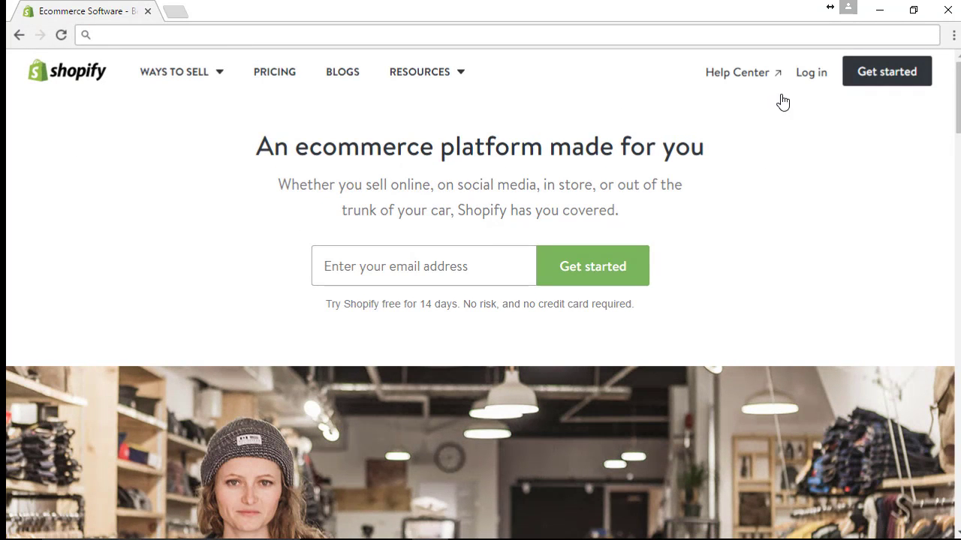
click(814, 75)
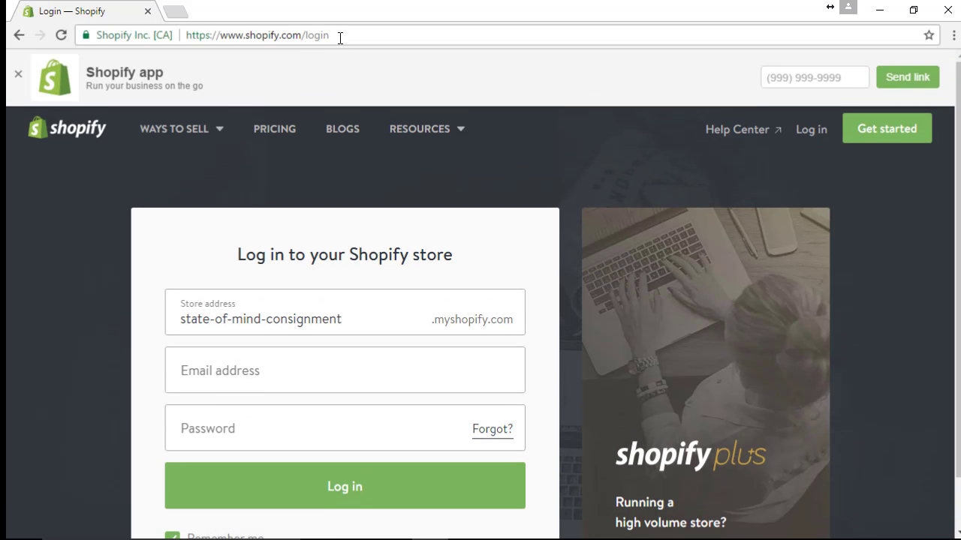
click(339, 36)
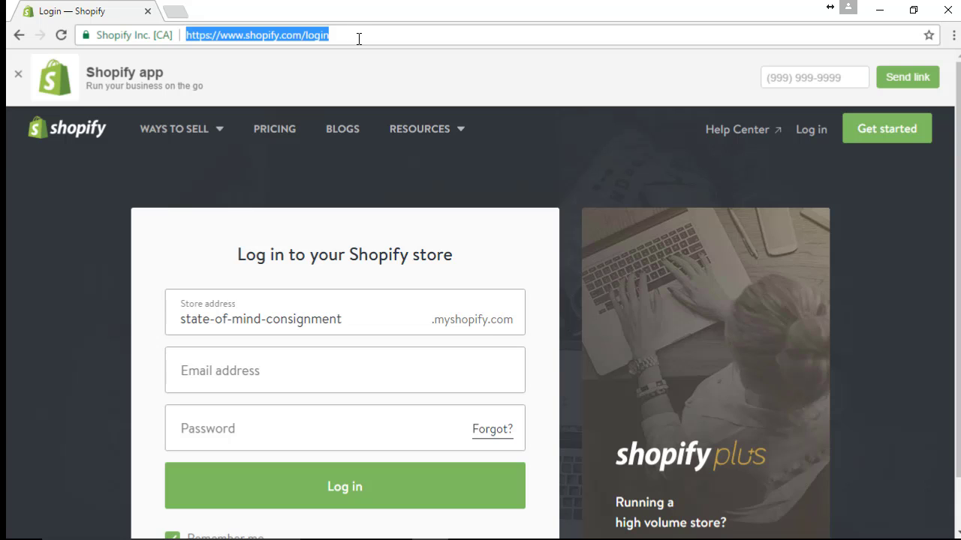
text(www.)
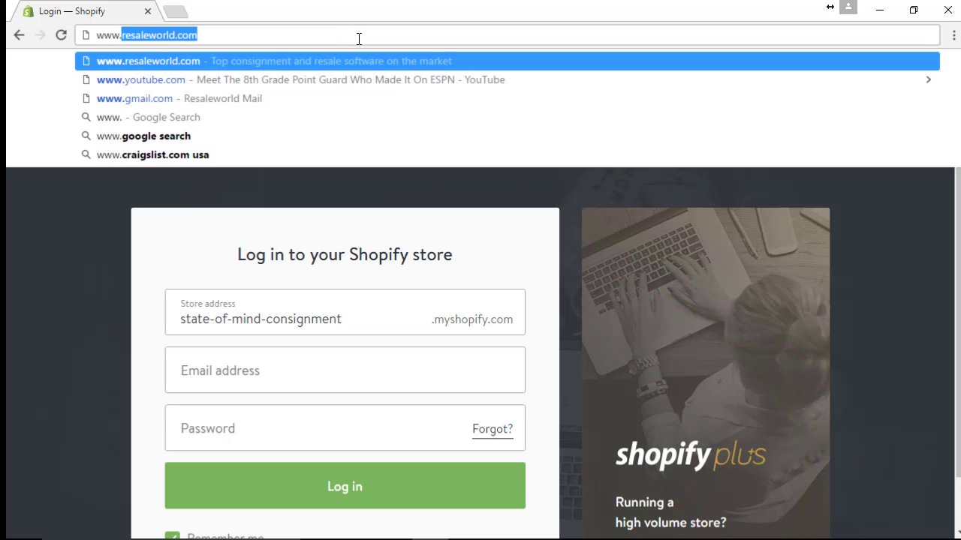
key(BackSpace)
key(BackSpace)
key(BackSpace)
key(BackSpace)
key(BackSpace)
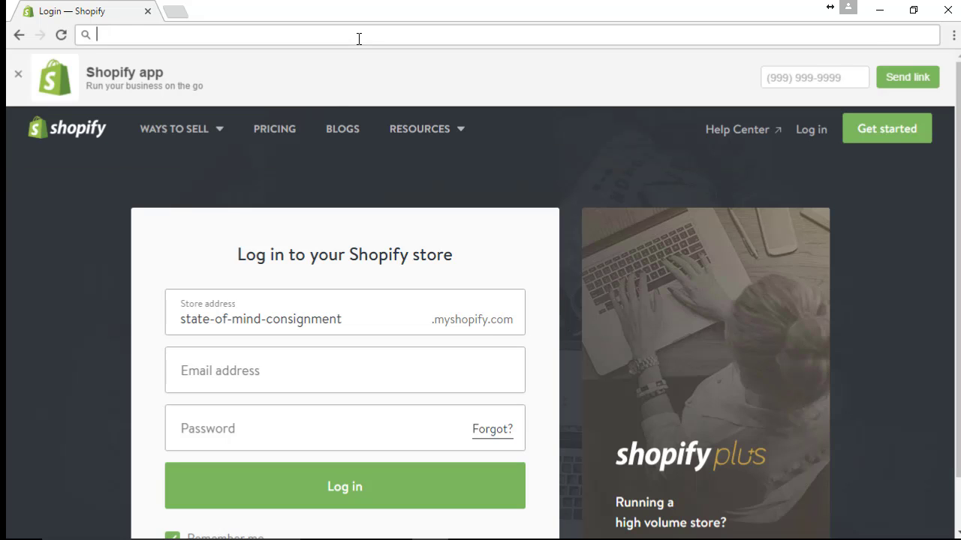
text(s)
key(BackSpace)
text(ta)
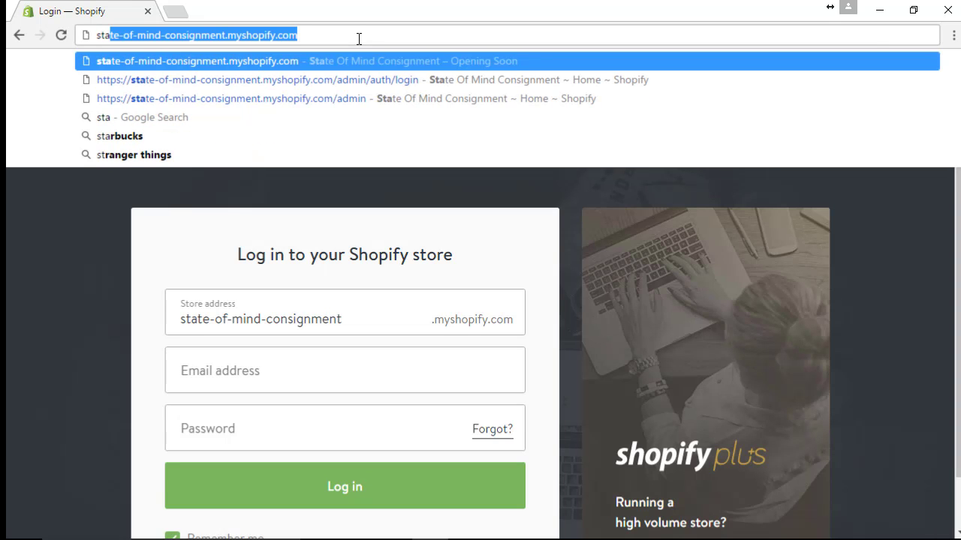
key(End)
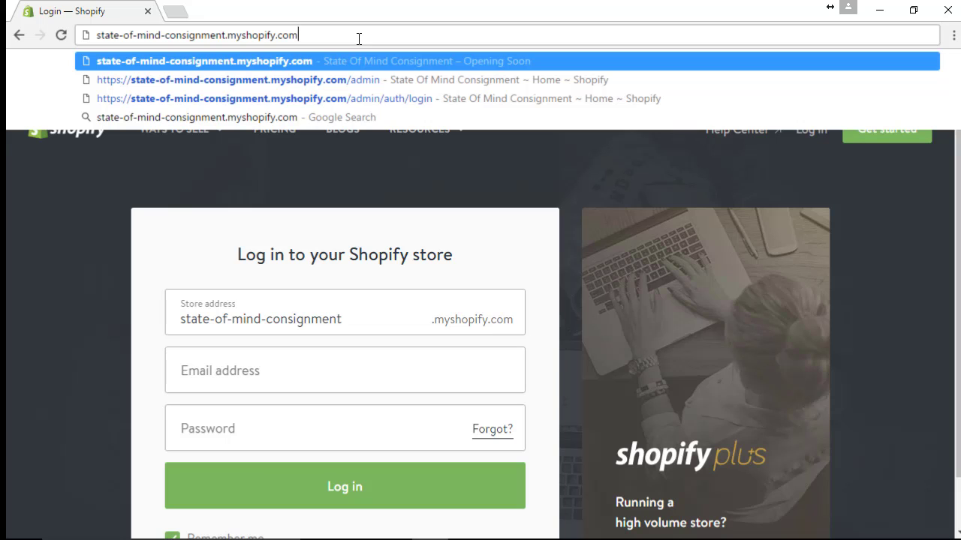
text(/admin)
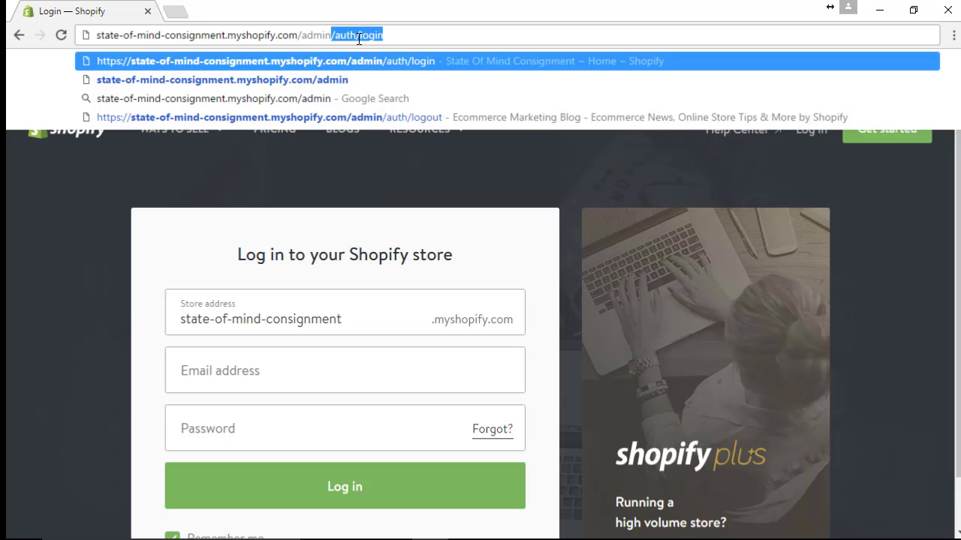
key(Delete)
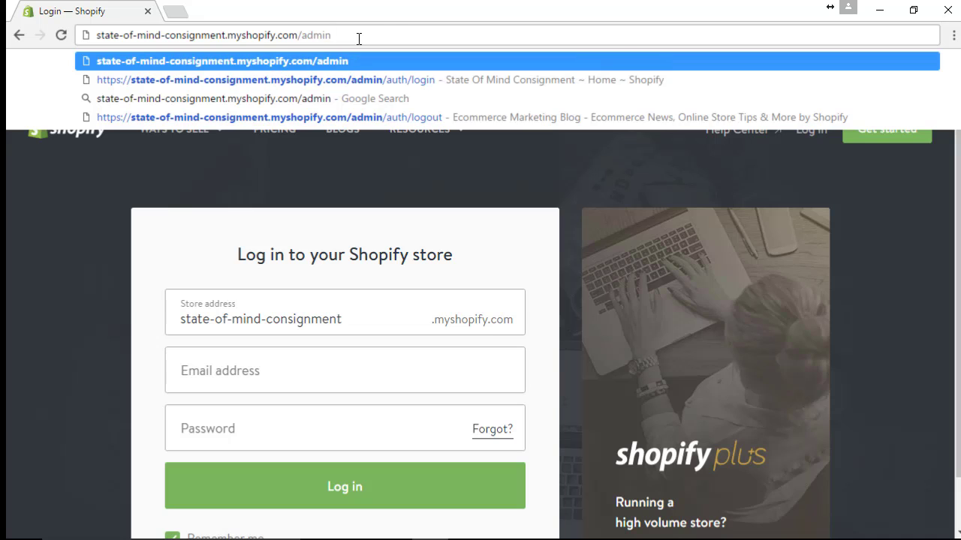
key(Return)
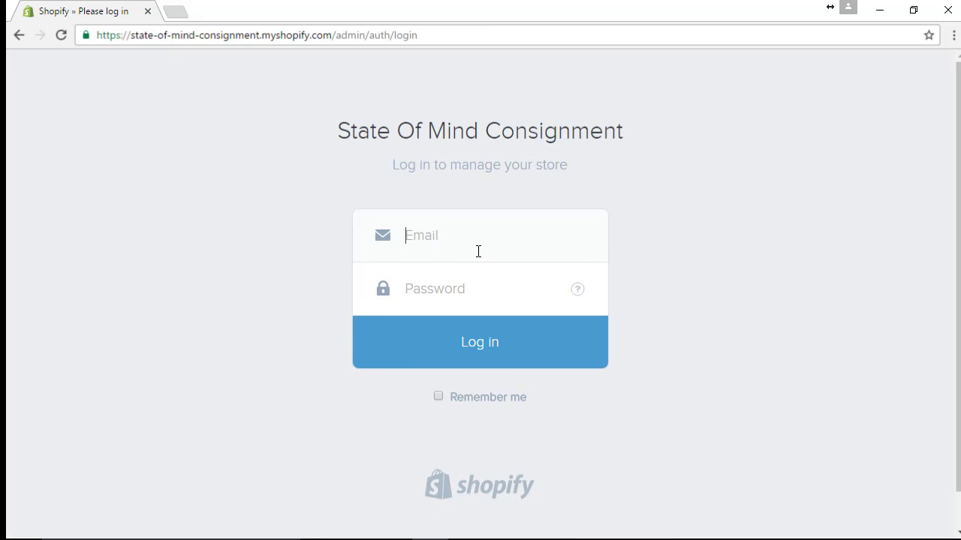
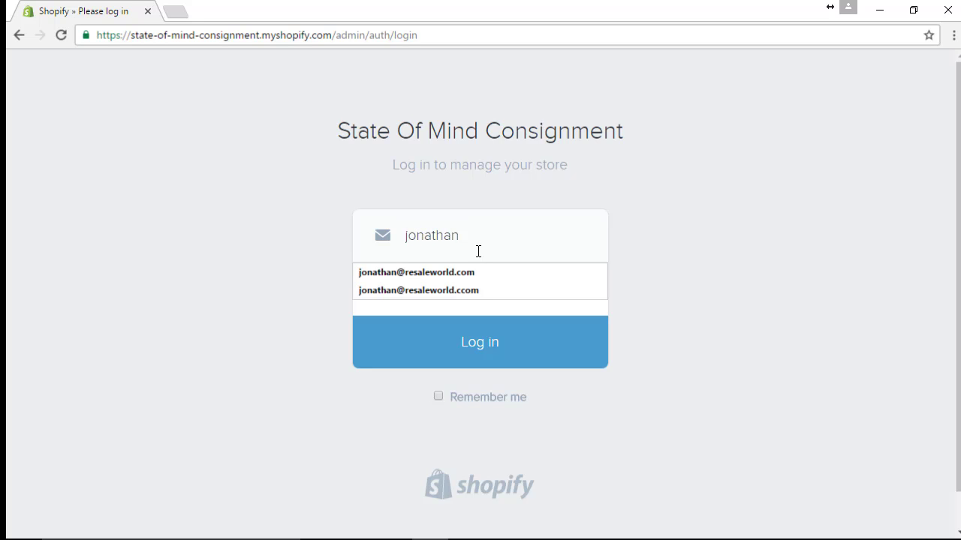
- Sign in with the store account's e-mail and password
key(Tab)
text(••••••••)
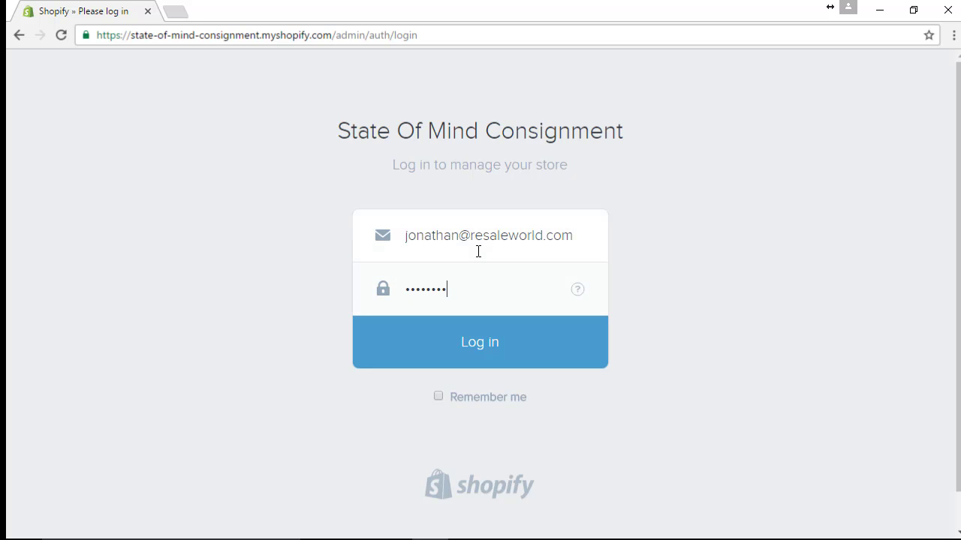
text(•)
key(Return)
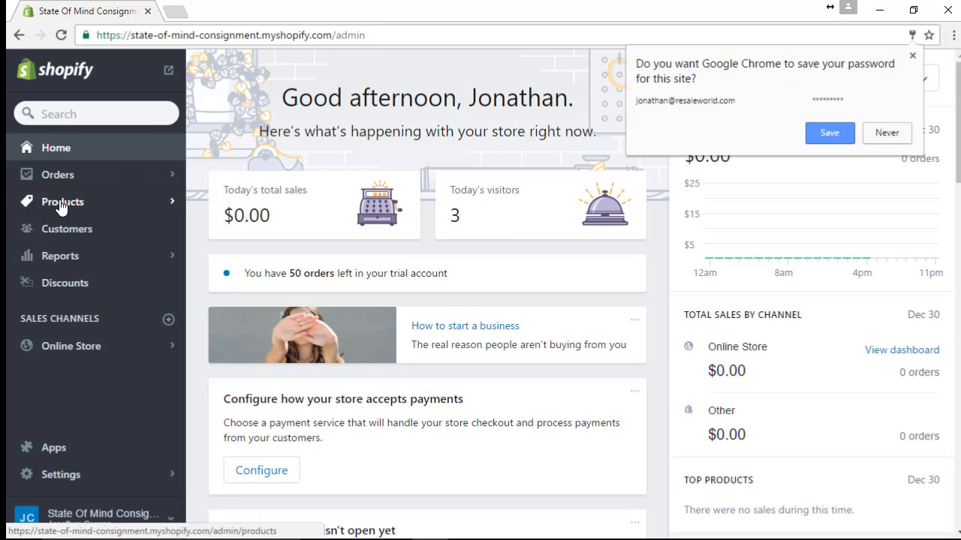
- Open the Cruiser product from the Shopify Products list
click(57, 203)
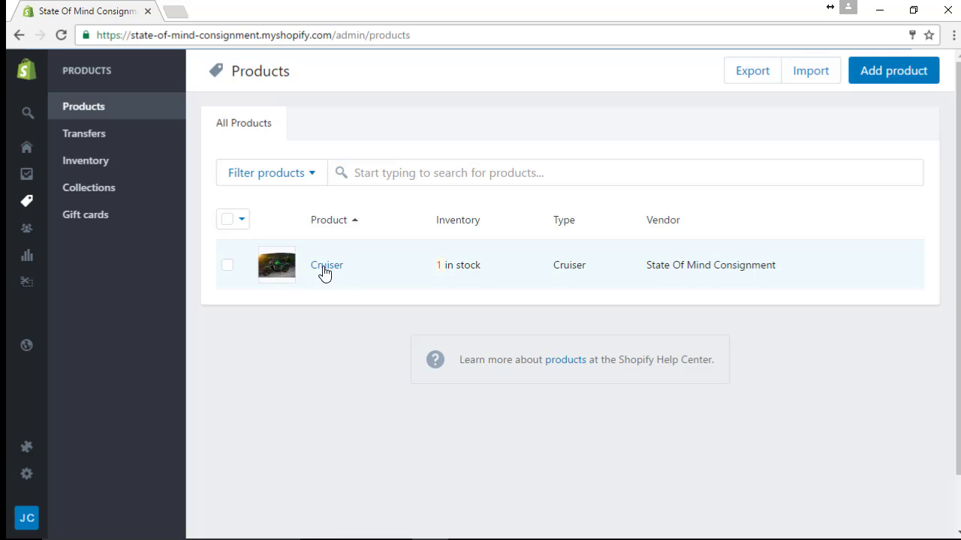
click(328, 272)
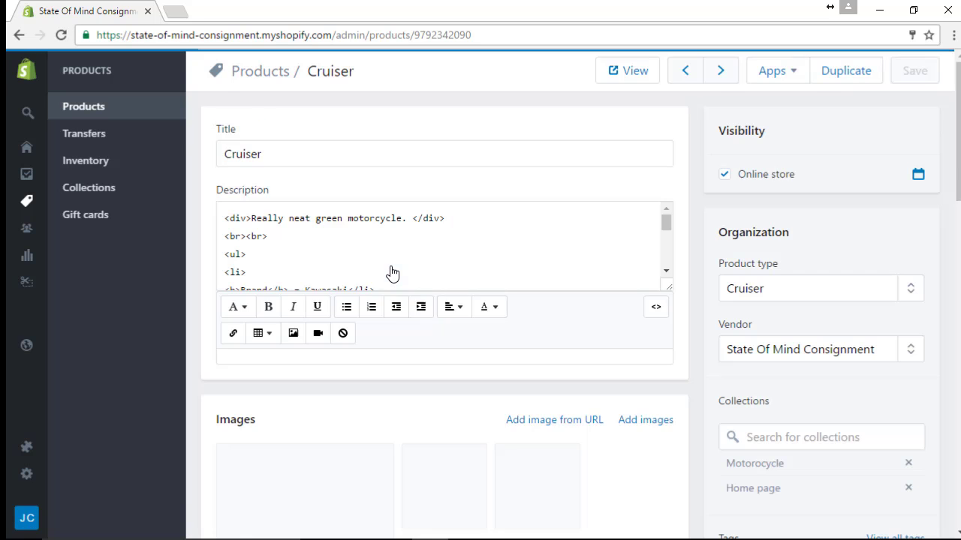
scroll(392, 286, down, 1)
scroll(398, 314, down, 4)
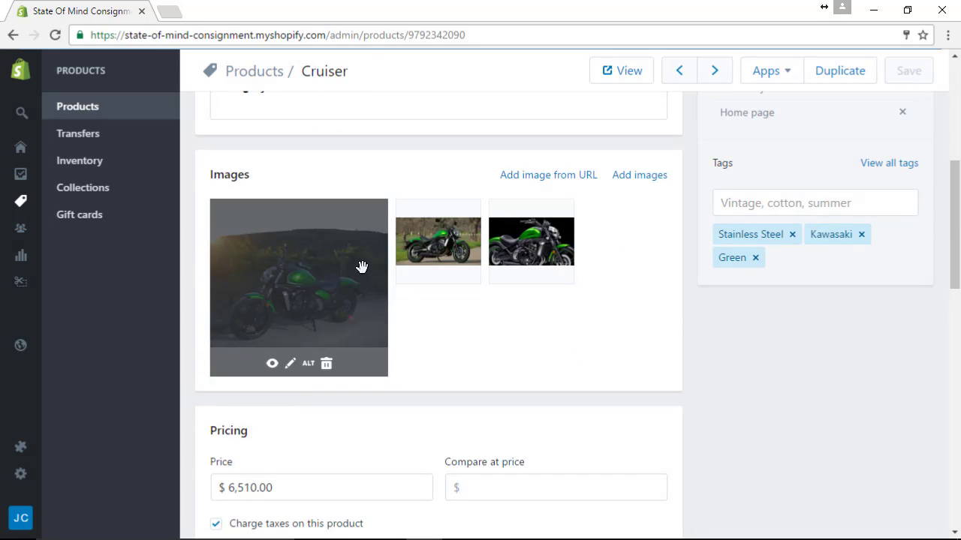
mouse_move(519, 256)
scroll(377, 260, up, 4)
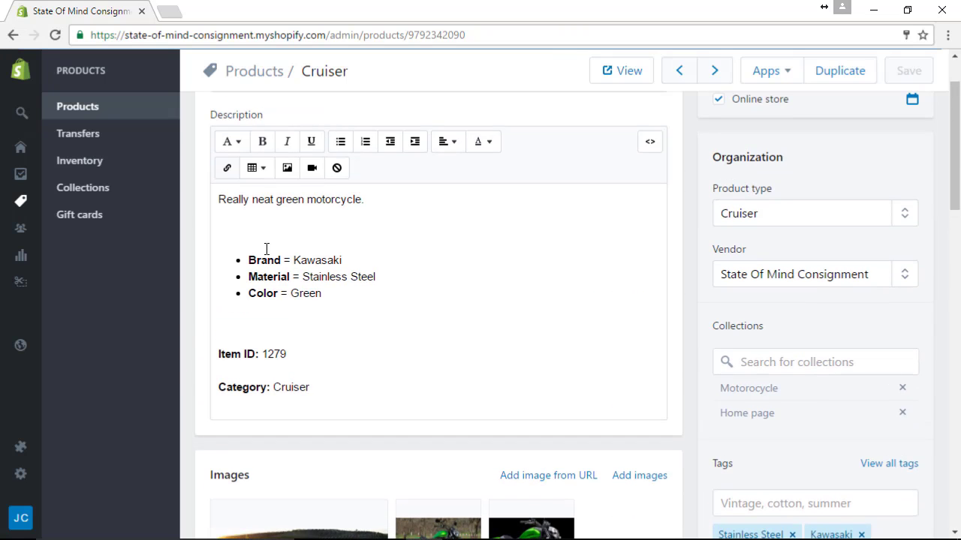
- Review the Cruiser's description, photos, Kawasaki attributes, $6,510.00 price and inventory
click(336, 298)
scroll(336, 298, down, 1)
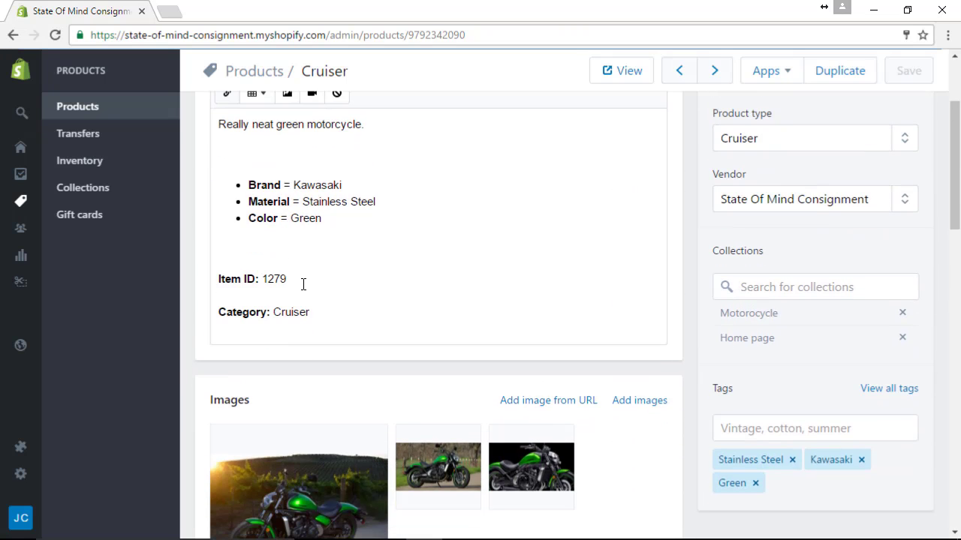
scroll(338, 315, down, 1)
scroll(335, 320, up, 1)
scroll(366, 322, up, 1)
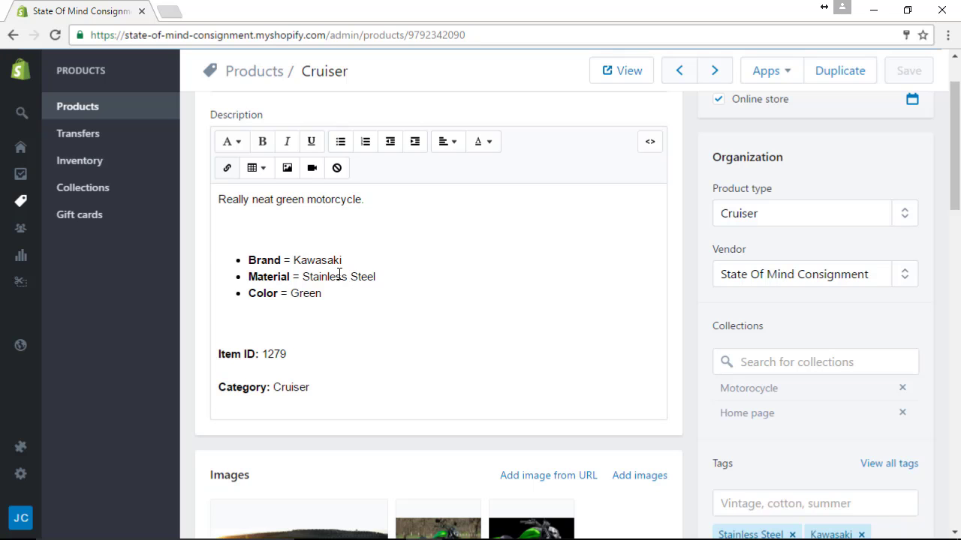
scroll(301, 296, down, 1)
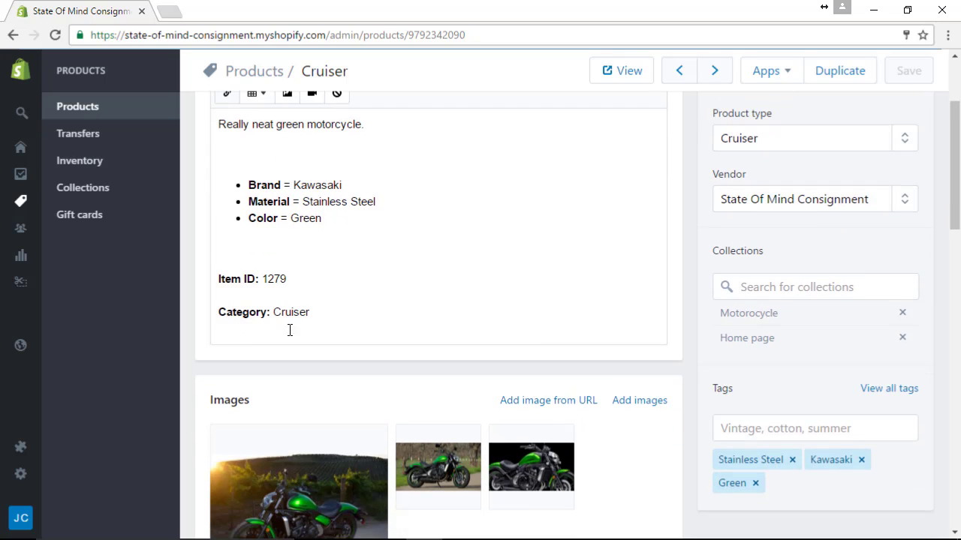
scroll(330, 317, down, 1)
scroll(324, 318, up, 1)
scroll(375, 321, down, 6)
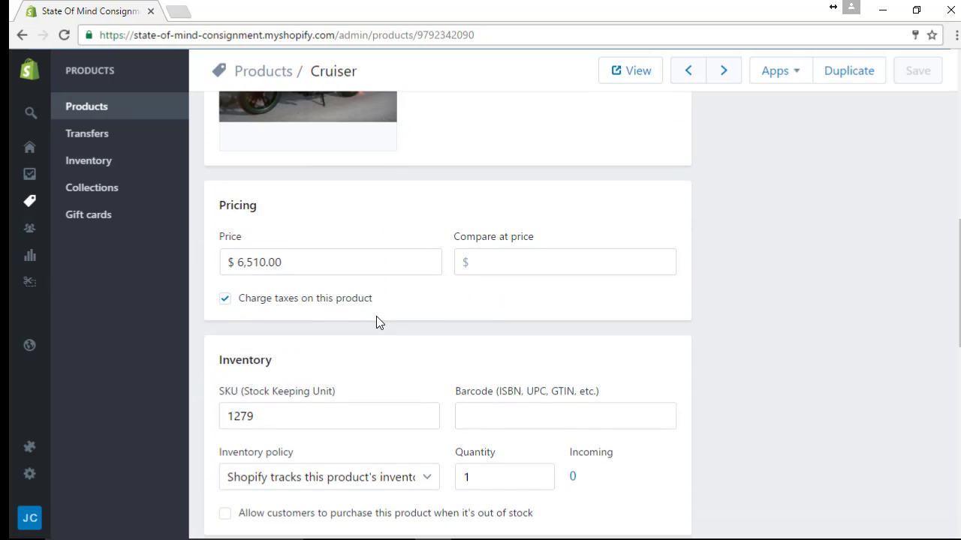
scroll(376, 317, down, 10)
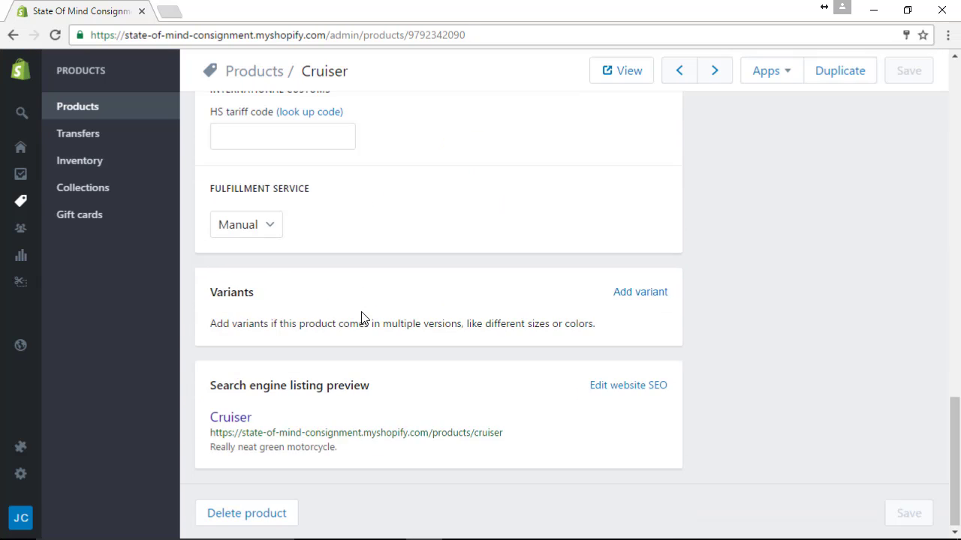